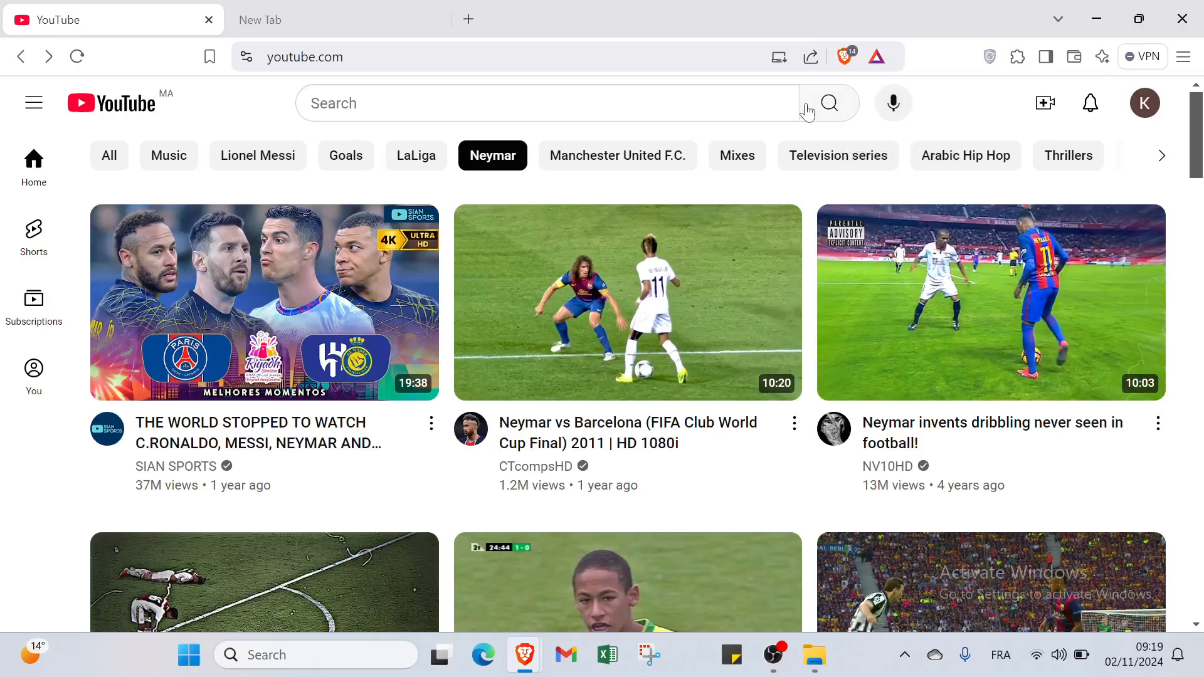
{"action": "left_click", "coordinate": [1048, 119]}
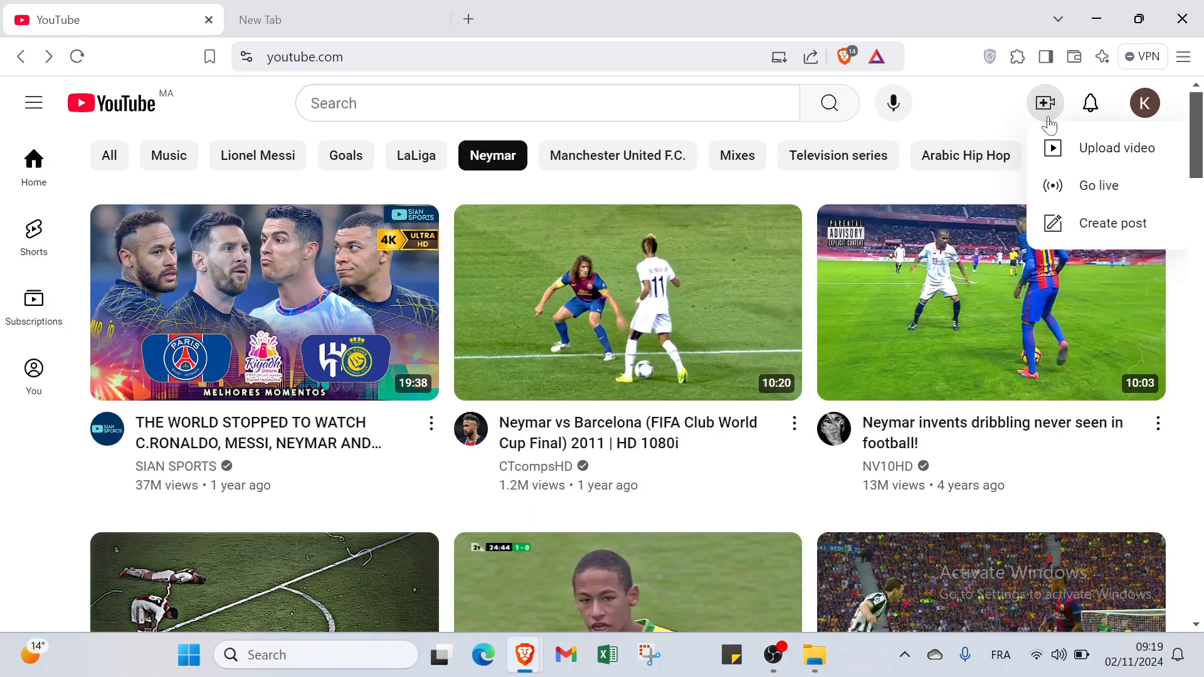
{"action": "left_click", "coordinate": [1002, 122]}
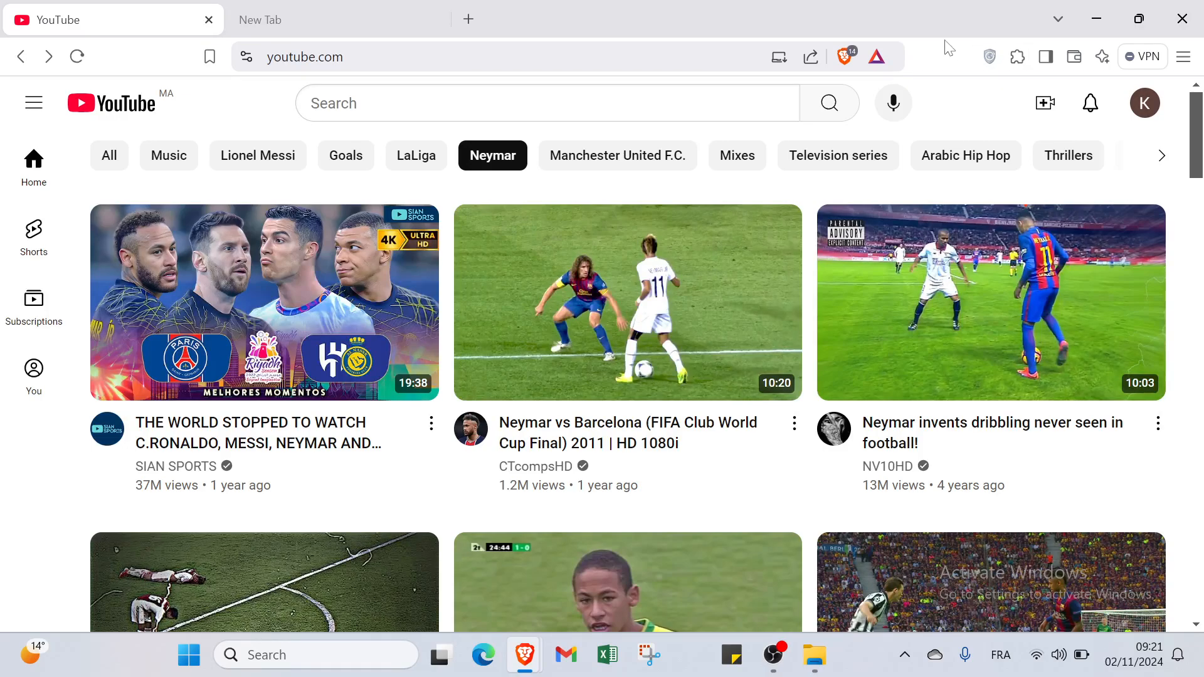
Step: Start a new video upload and choose the file "test" from the Videos folder
{"action": "left_click", "coordinate": [1047, 110]}
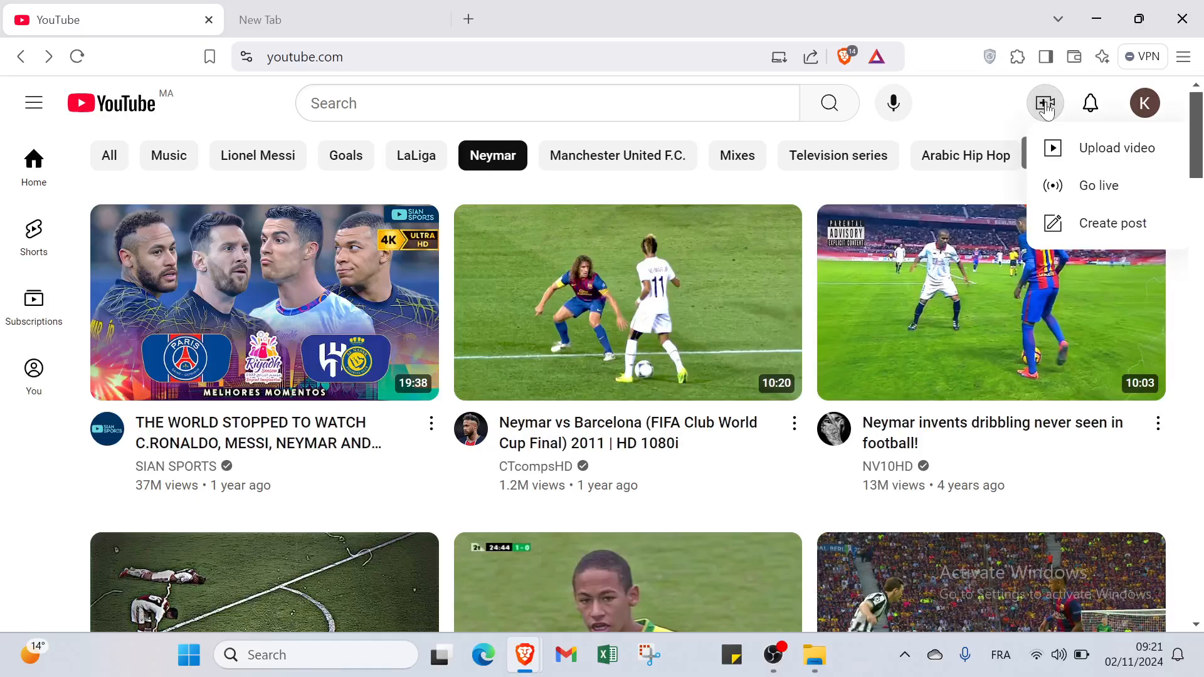
{"action": "left_click", "coordinate": [1068, 149]}
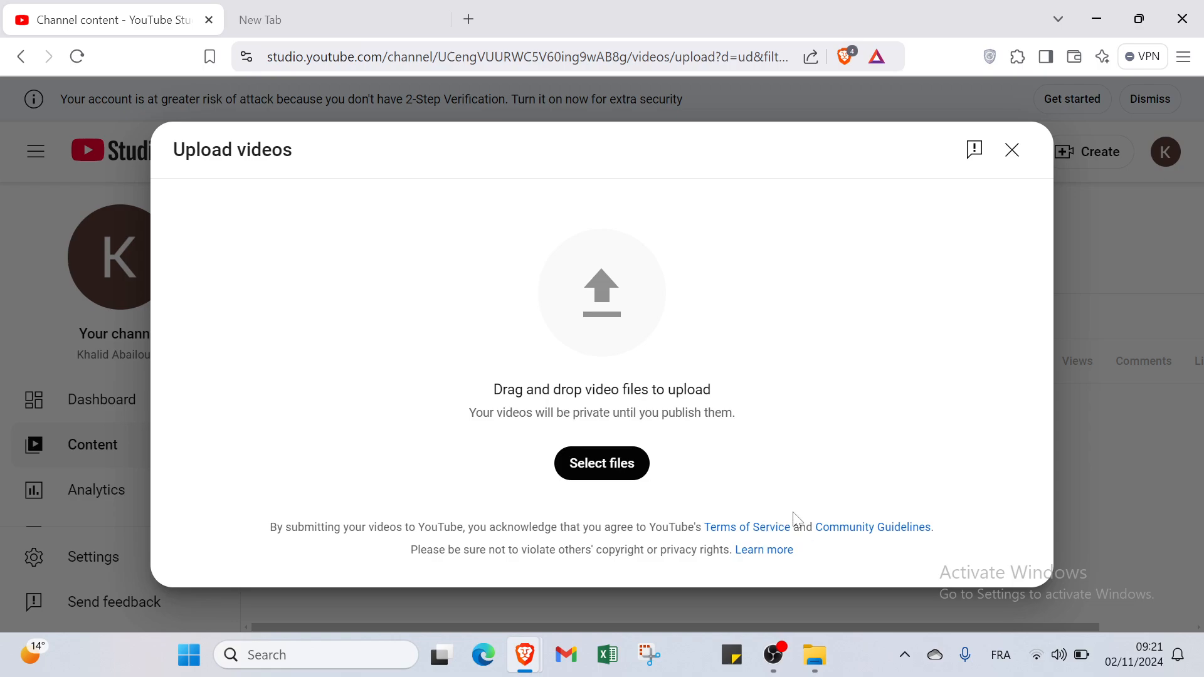
{"action": "left_click", "coordinate": [635, 480]}
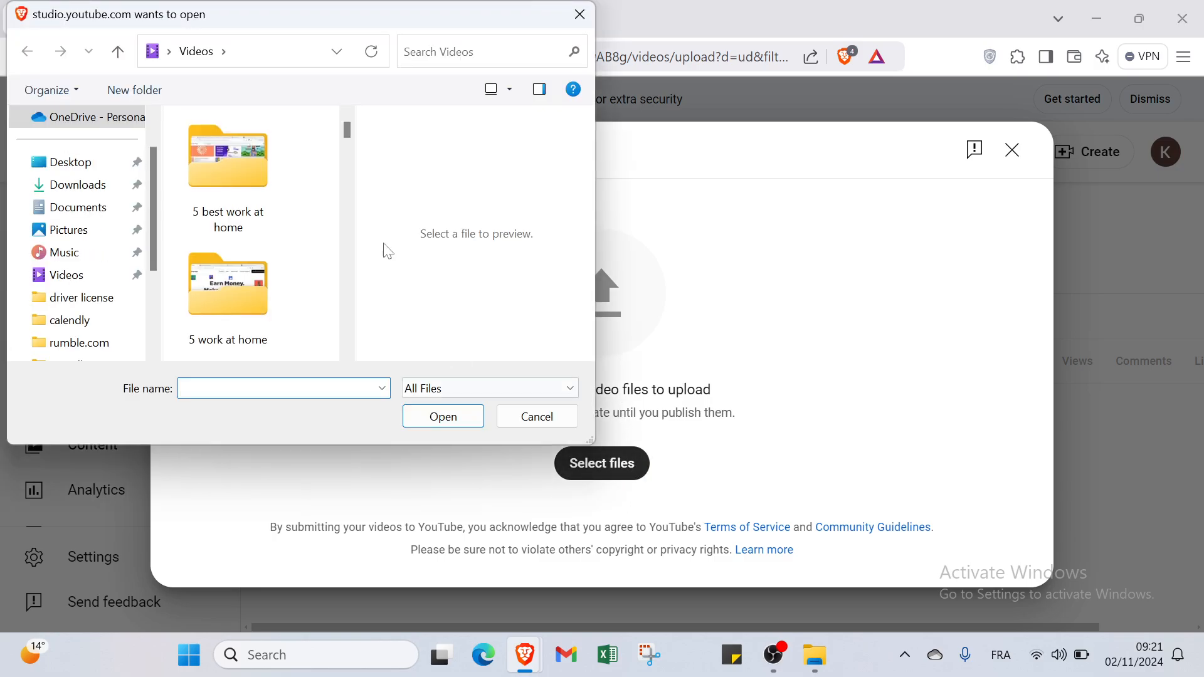
{"action": "scroll", "coordinate": [307, 218], "scroll_direction": "down", "scroll_amount": 3}
{"action": "left_click_drag", "start_coordinate": [347, 157], "coordinate": [311, 374]}
{"action": "left_click", "coordinate": [250, 351]}
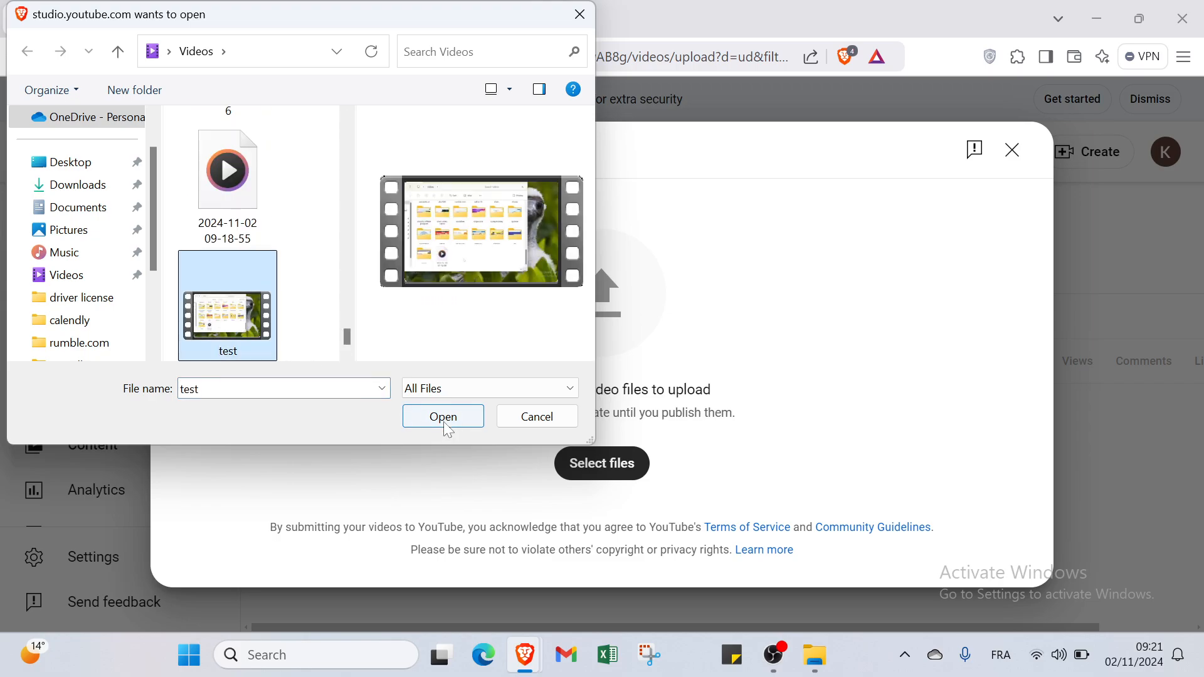
{"action": "left_click", "coordinate": [443, 422]}
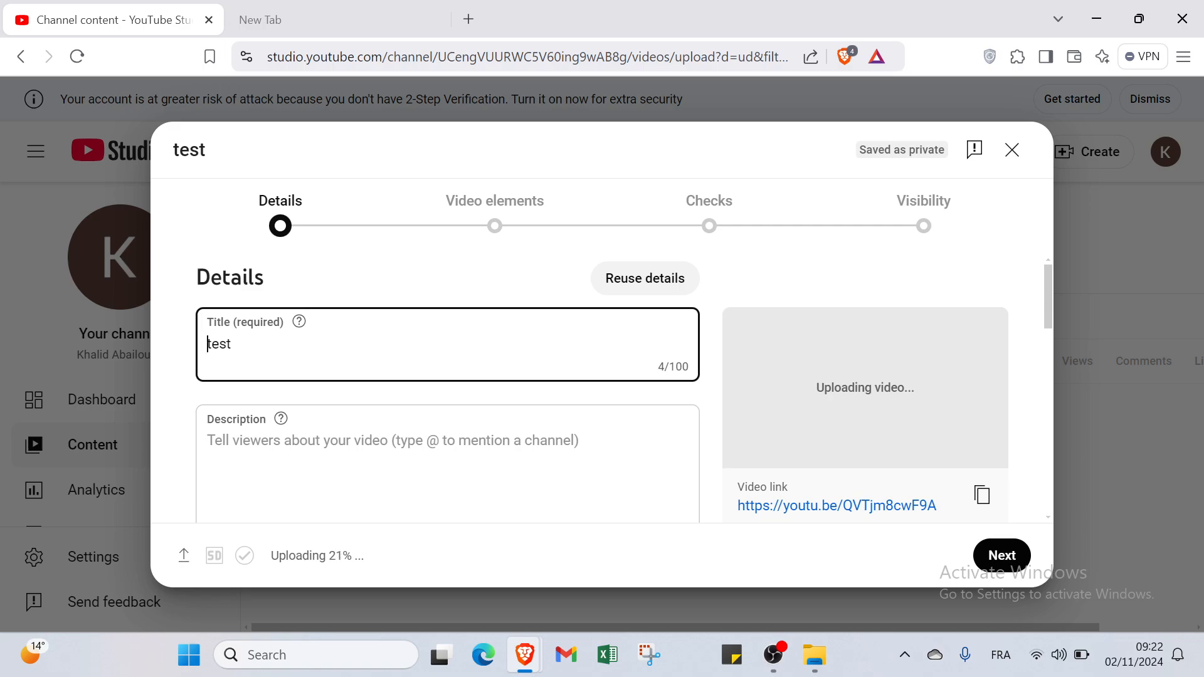
Step: Replace the video's title with "Test #shorts", using the suggested #shorts hashtag
{"action": "double_click", "coordinate": [216, 344]}
{"action": "key", "text": "BackSpace"}
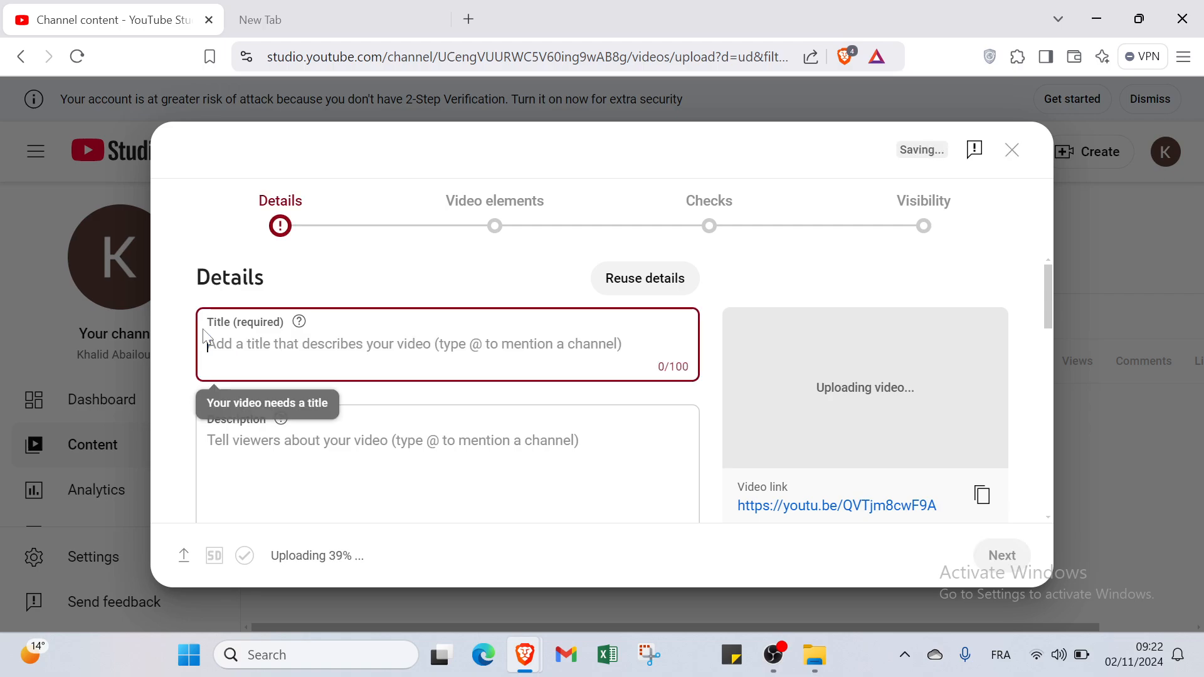
{"action": "type", "text": "T"}
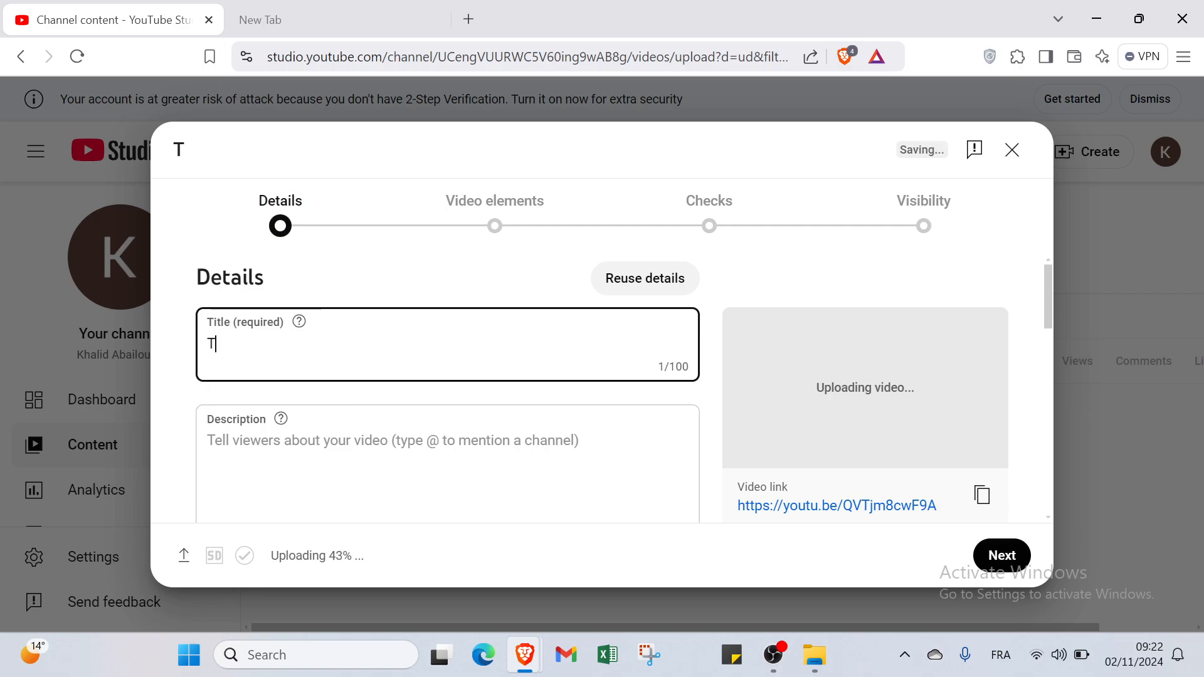
{"action": "type", "text": "est"}
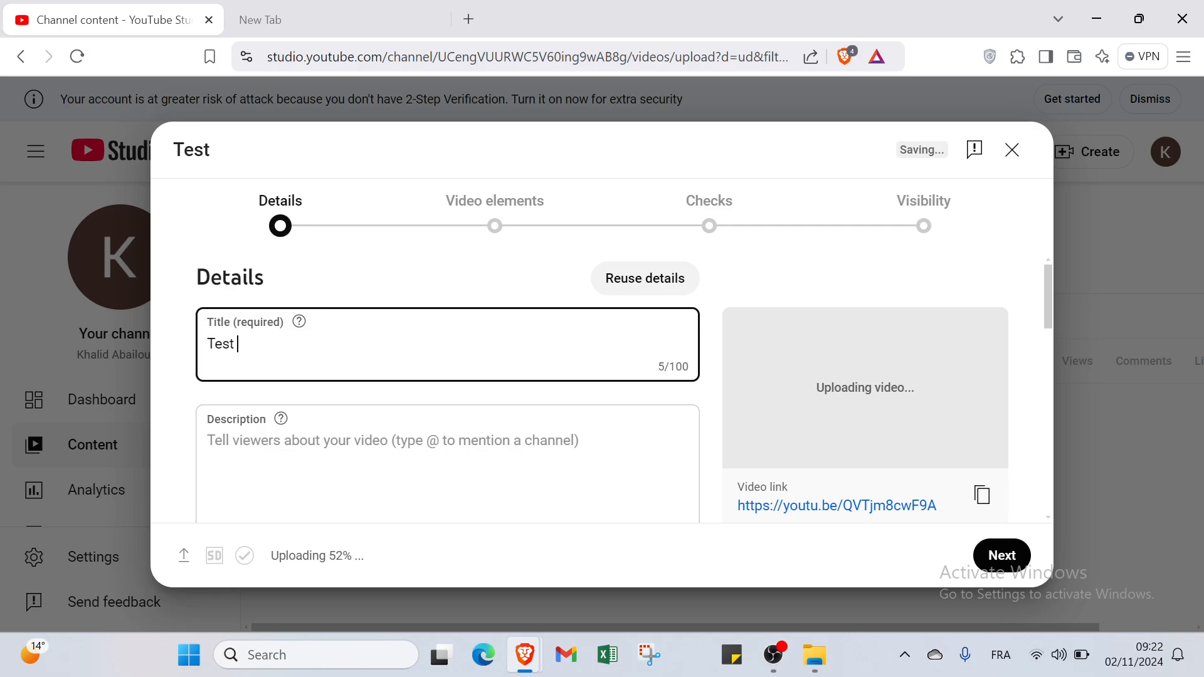
{"action": "type", "text": " #shorts"}
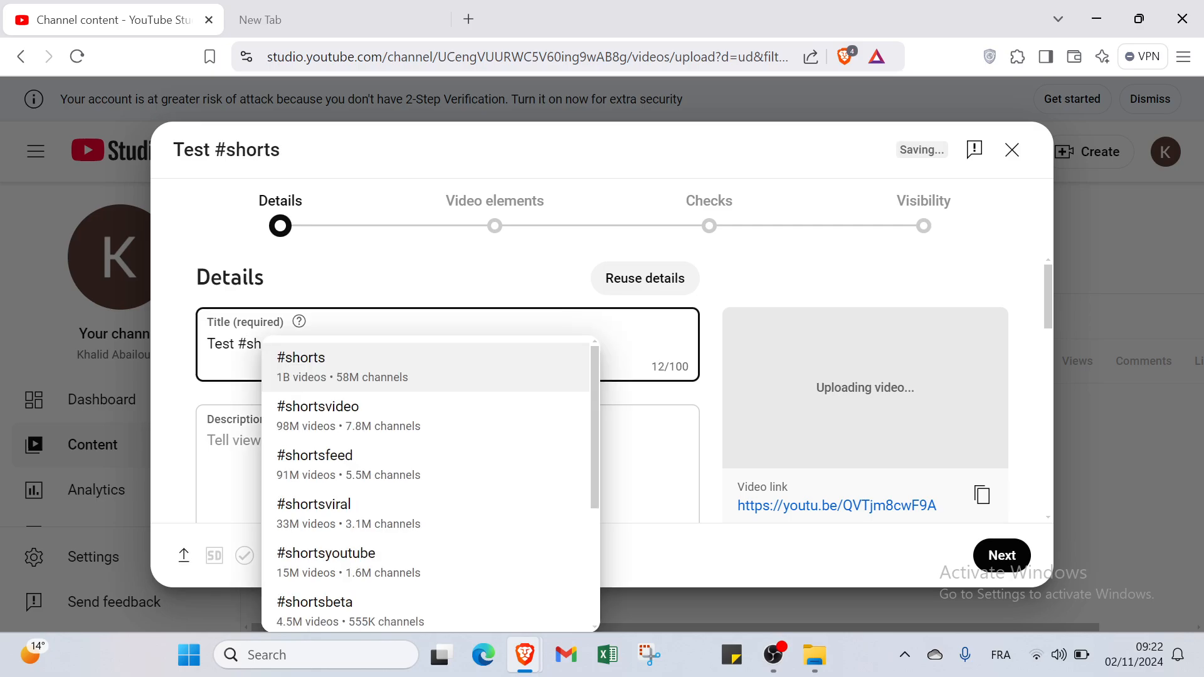
{"action": "key", "text": "Down"}
{"action": "key", "text": "Up"}
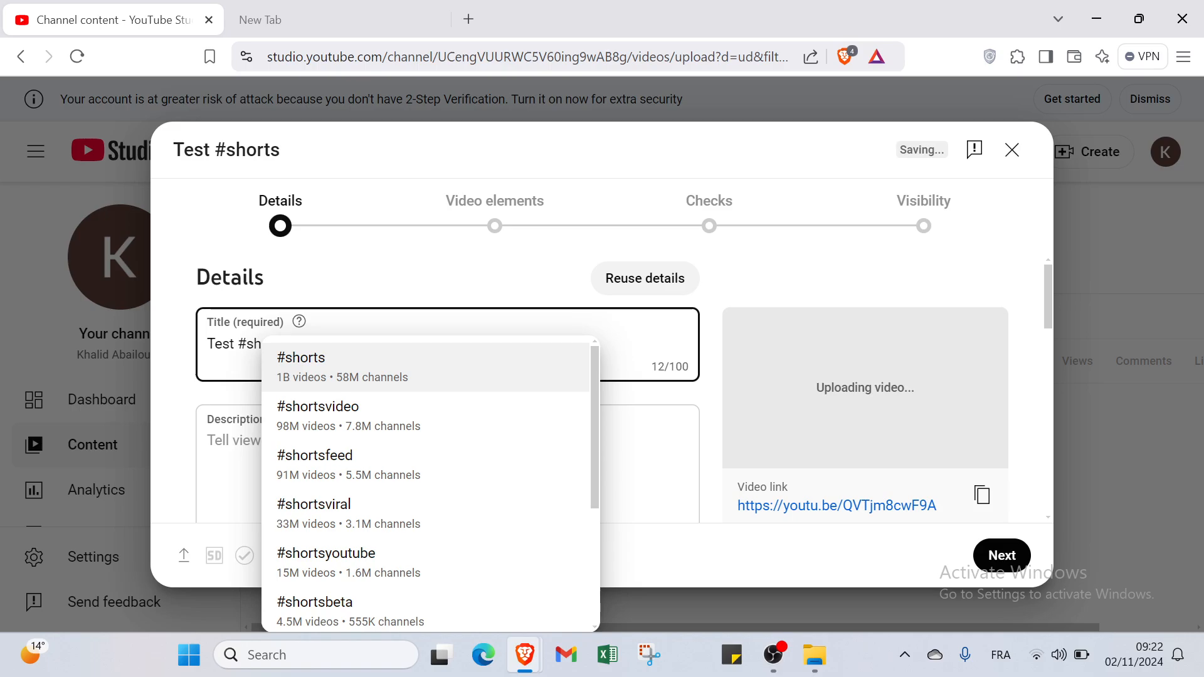
{"action": "key", "text": "Return"}
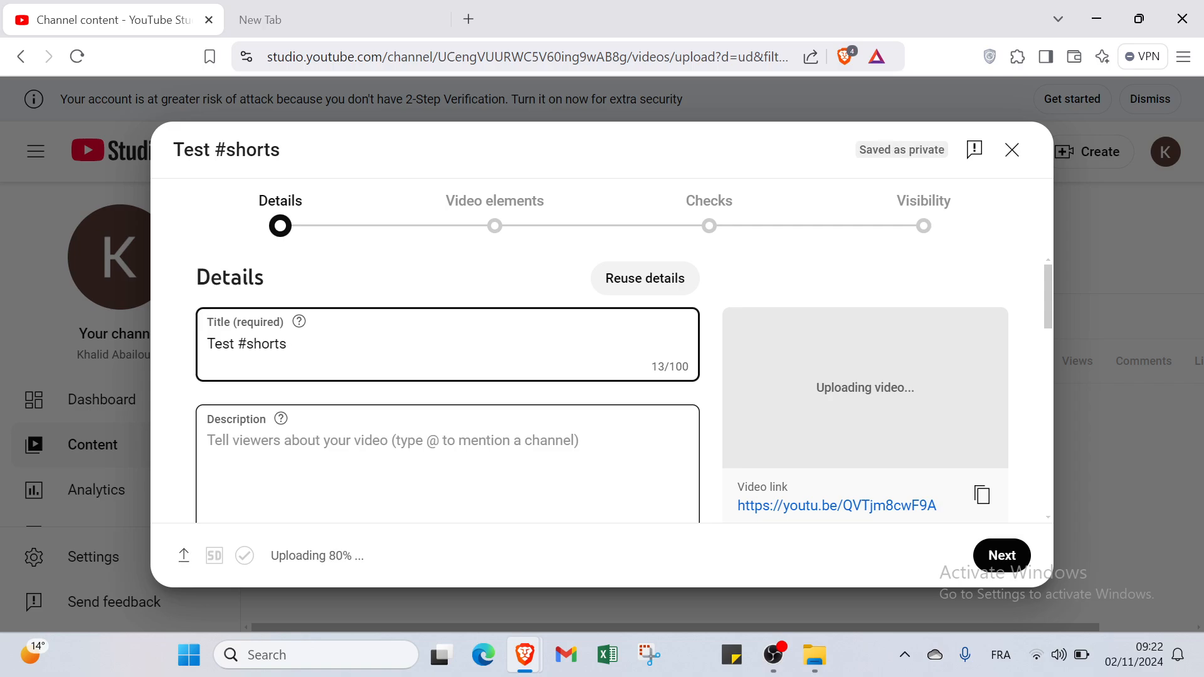
Step: Check which playlists are available for the video
{"action": "scroll", "coordinate": [502, 452], "scroll_direction": "down", "scroll_amount": 4}
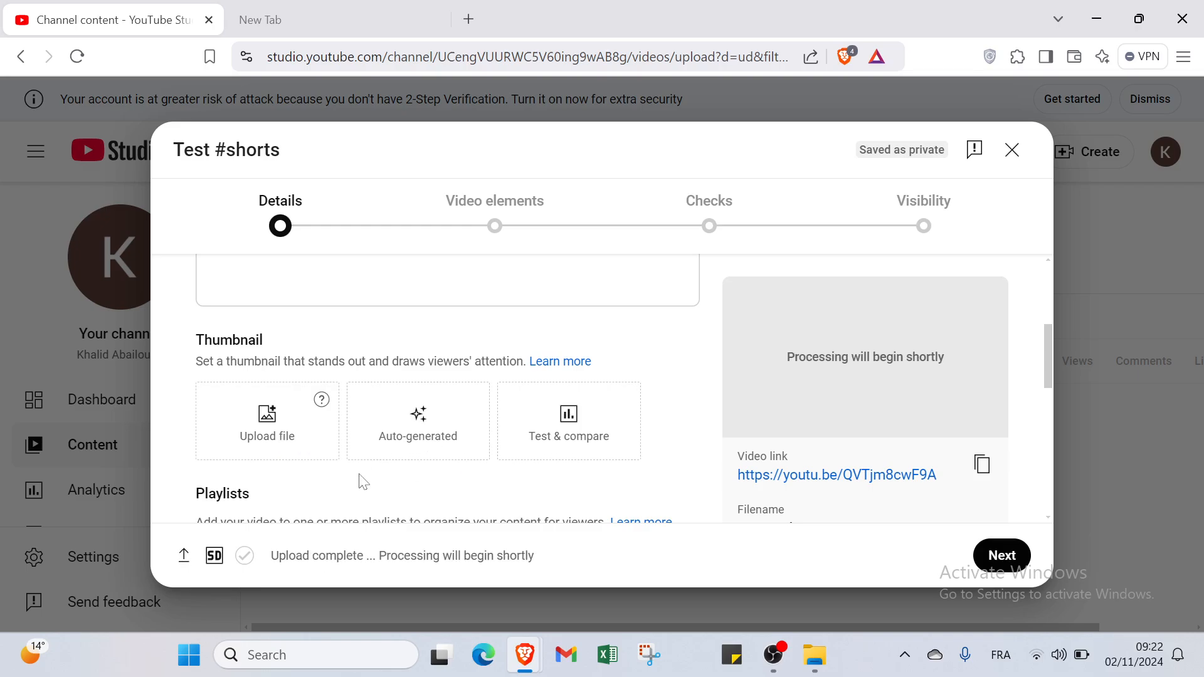
{"action": "scroll", "coordinate": [339, 473], "scroll_direction": "down", "scroll_amount": 2}
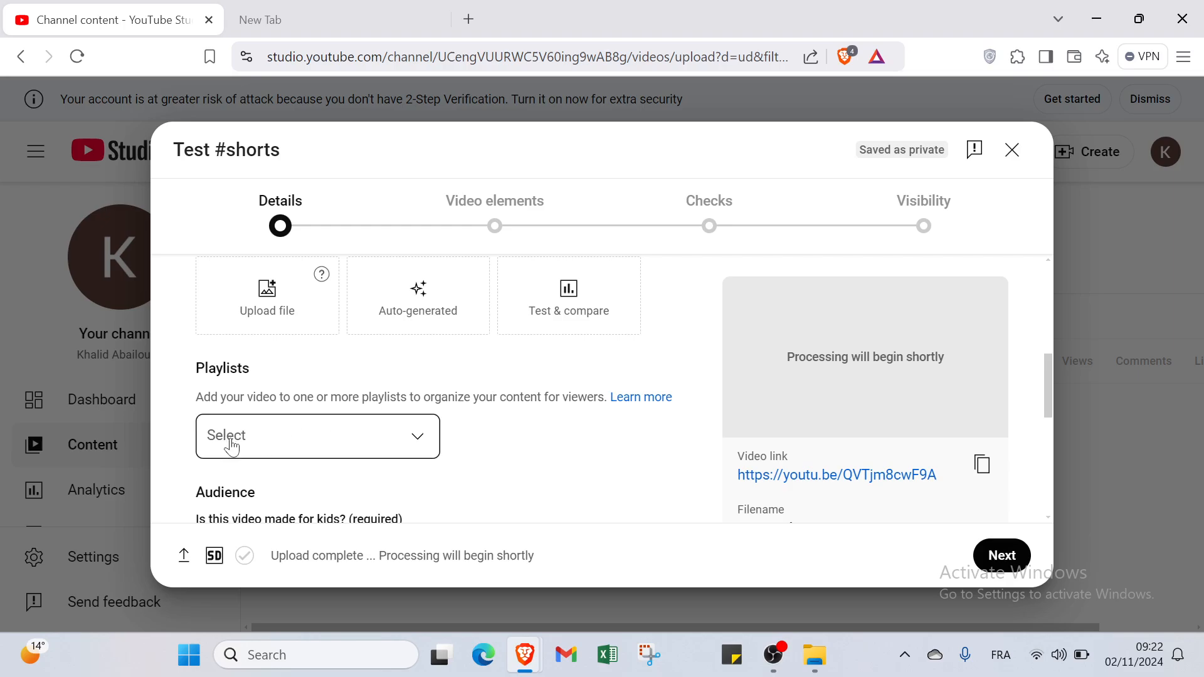
{"action": "left_click", "coordinate": [263, 436]}
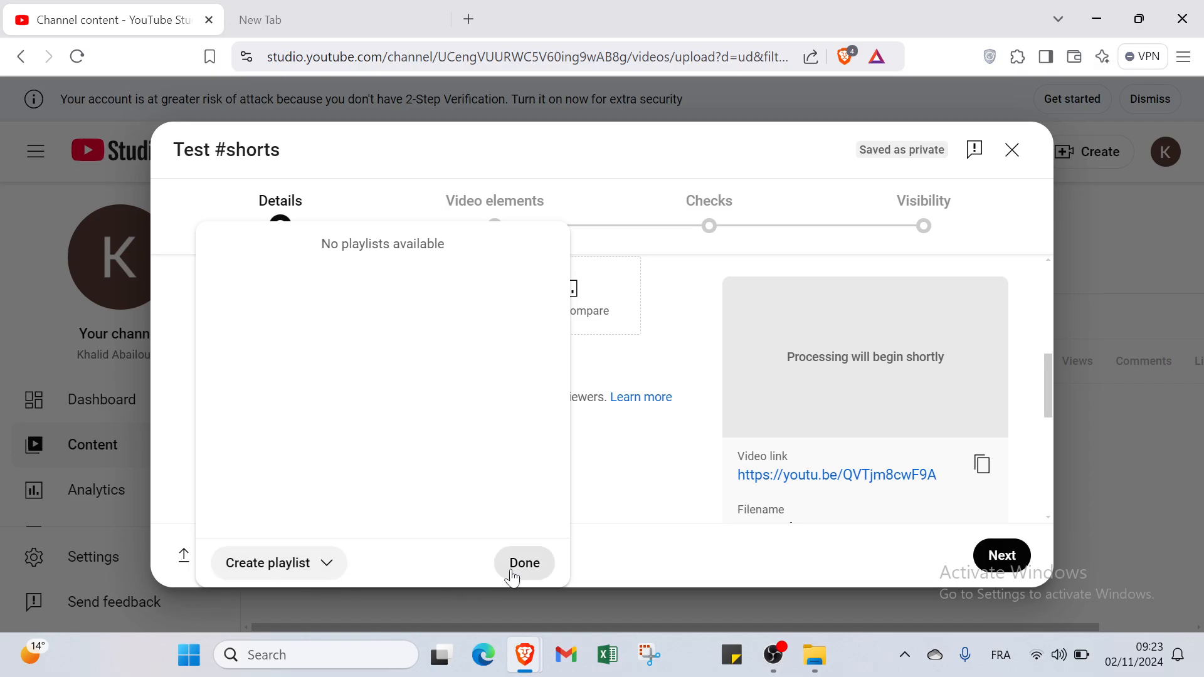
Step: Mark the video as not made for kids and choose not to restrict it to viewers over 18 only
{"action": "scroll", "coordinate": [357, 476], "scroll_direction": "down", "scroll_amount": 3}
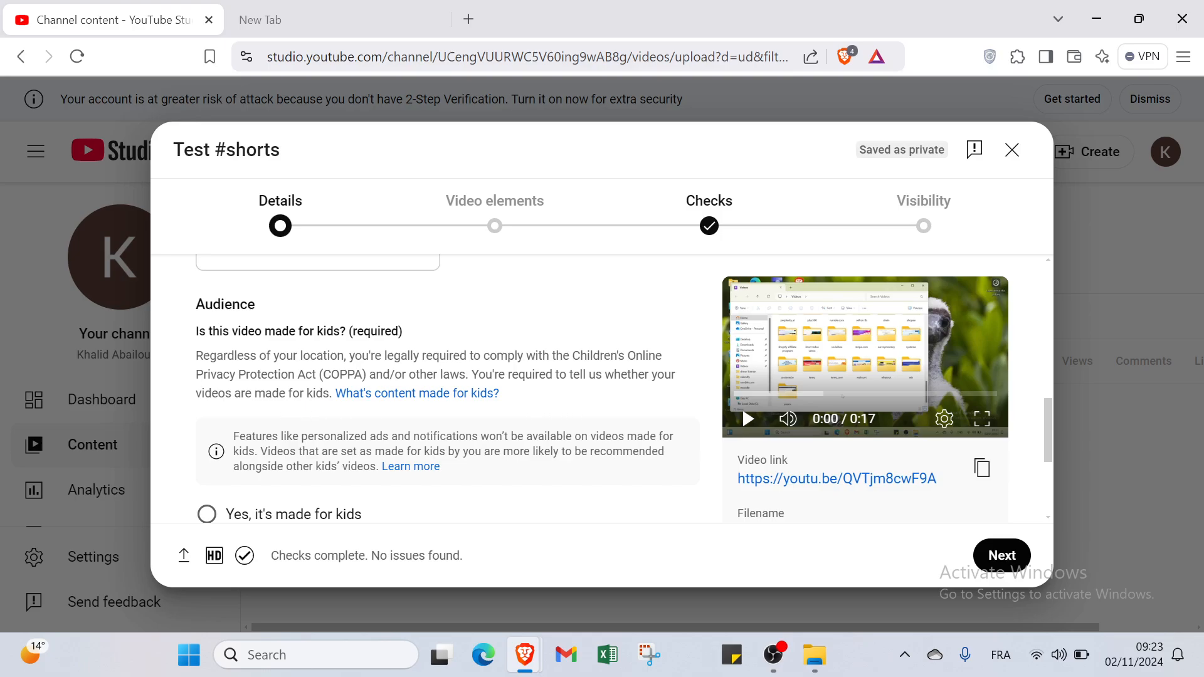
{"action": "scroll", "coordinate": [307, 418], "scroll_direction": "down", "scroll_amount": 2}
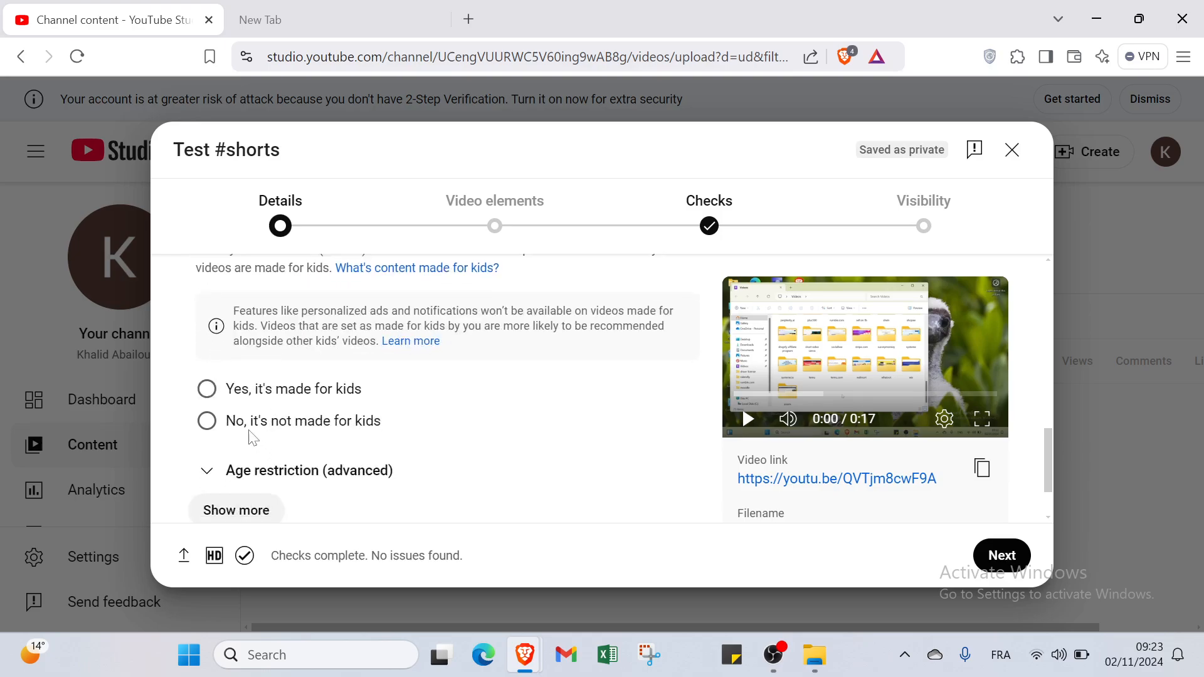
{"action": "left_click", "coordinate": [209, 422]}
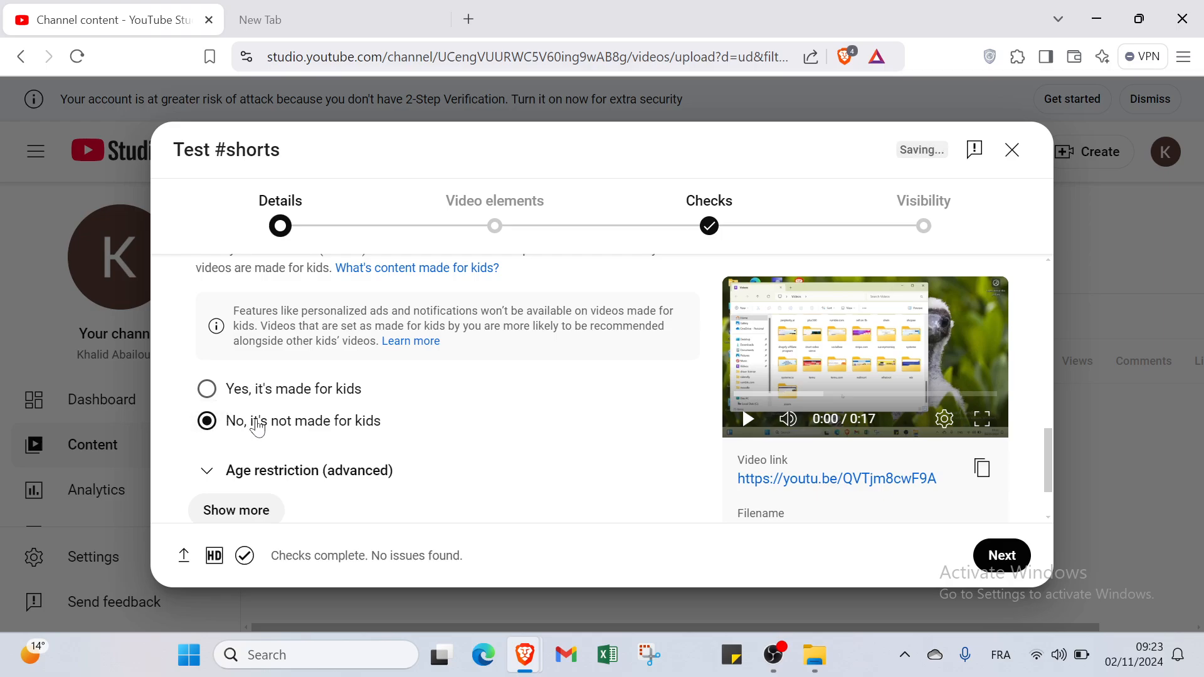
{"action": "left_click", "coordinate": [379, 472]}
{"action": "scroll", "coordinate": [352, 439], "scroll_direction": "down", "scroll_amount": 2}
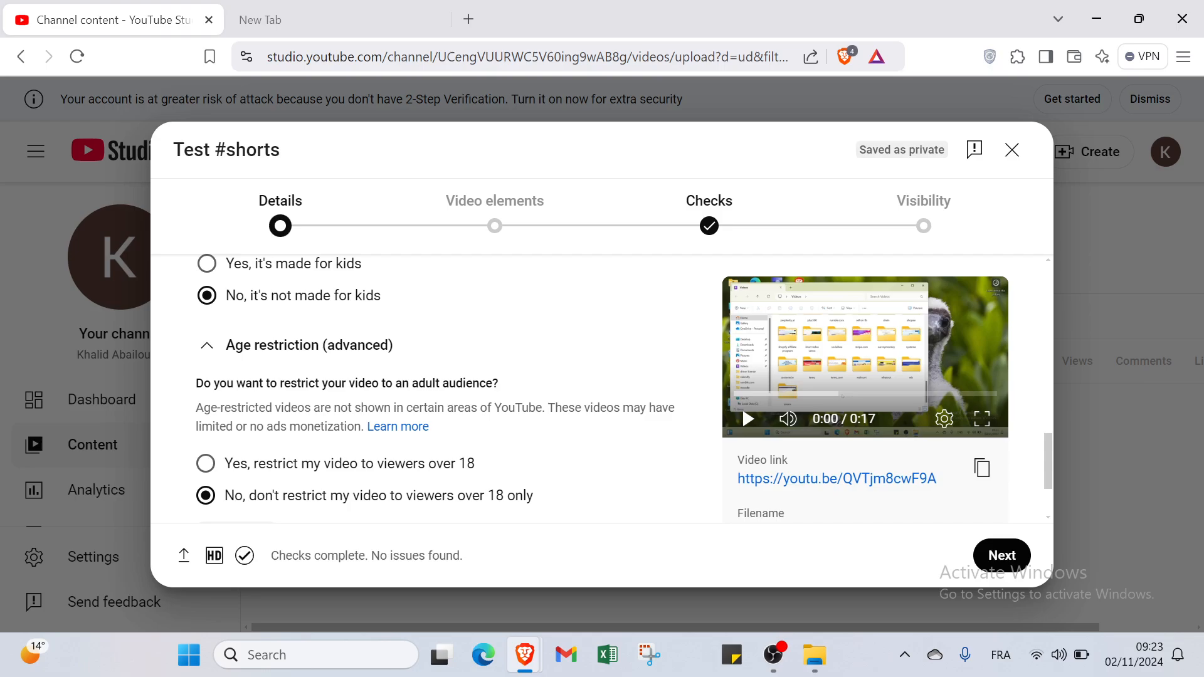
{"action": "left_click", "coordinate": [249, 469]}
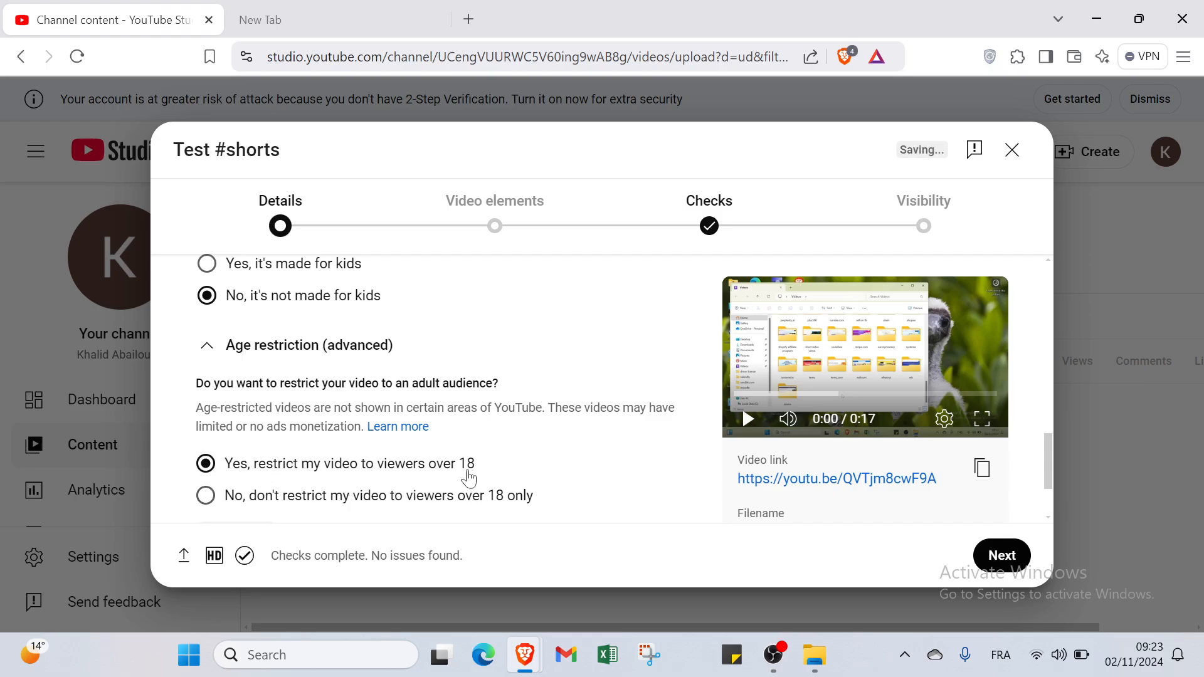
{"action": "left_click", "coordinate": [248, 502]}
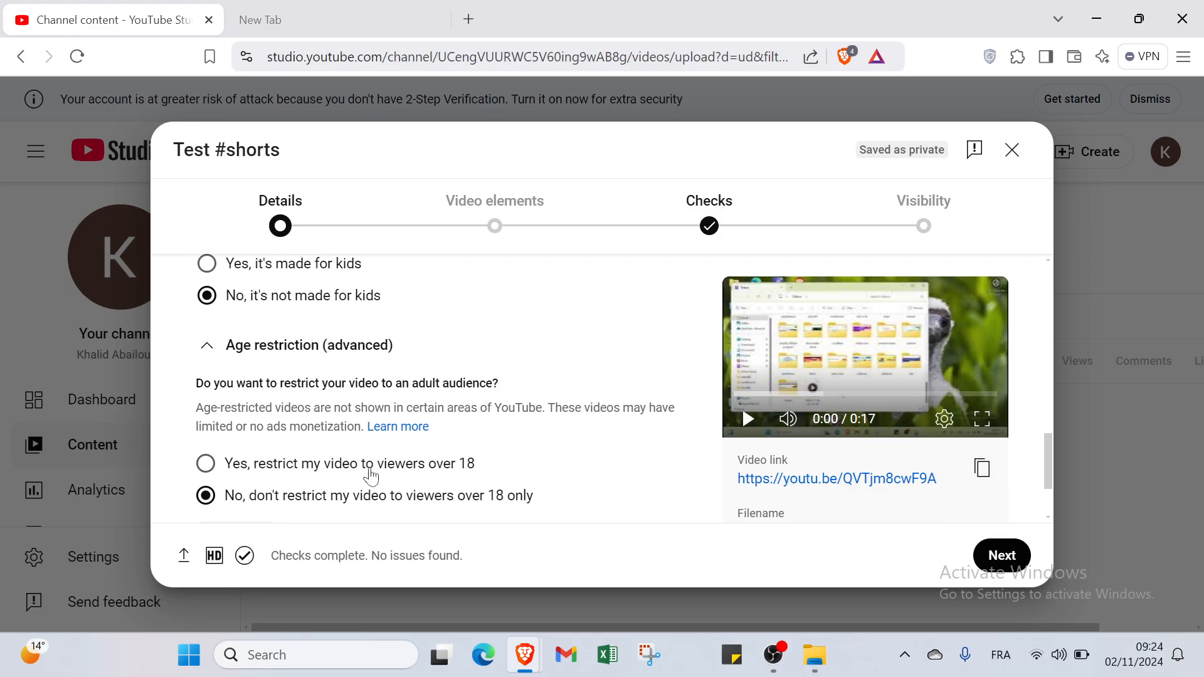
Step: Expand the additional video details and answer No to the altered content question
{"action": "scroll", "coordinate": [347, 465], "scroll_direction": "down", "scroll_amount": 2}
{"action": "left_click", "coordinate": [245, 433]}
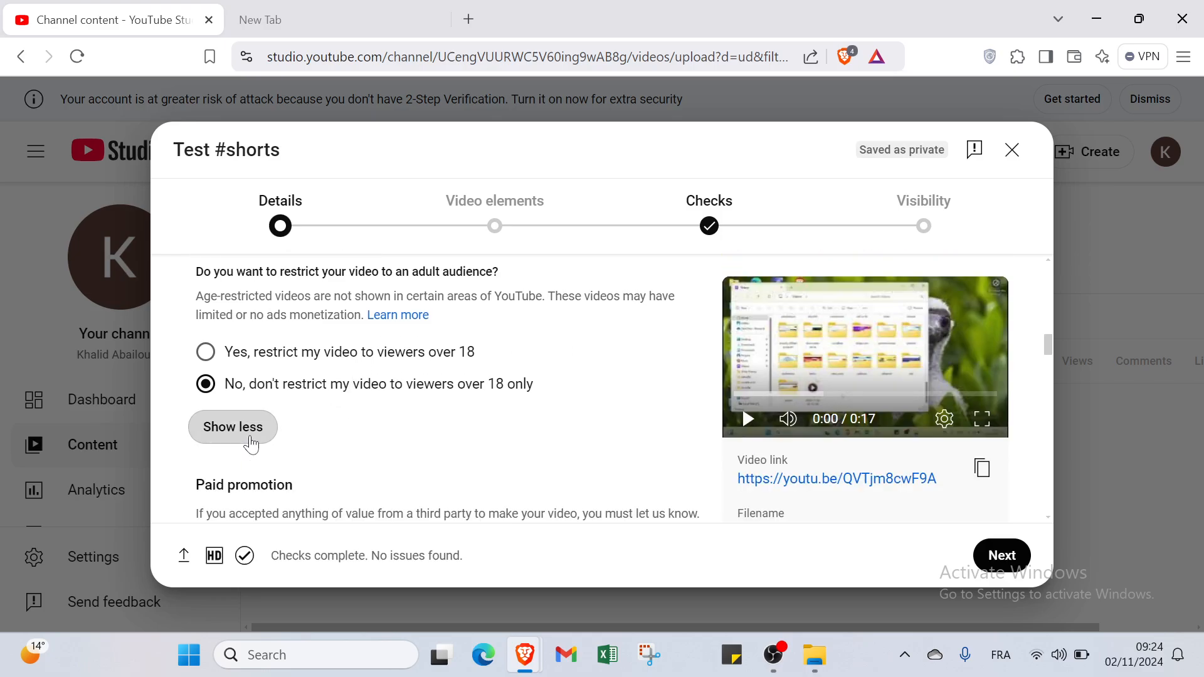
{"action": "scroll", "coordinate": [271, 480], "scroll_direction": "down", "scroll_amount": 2}
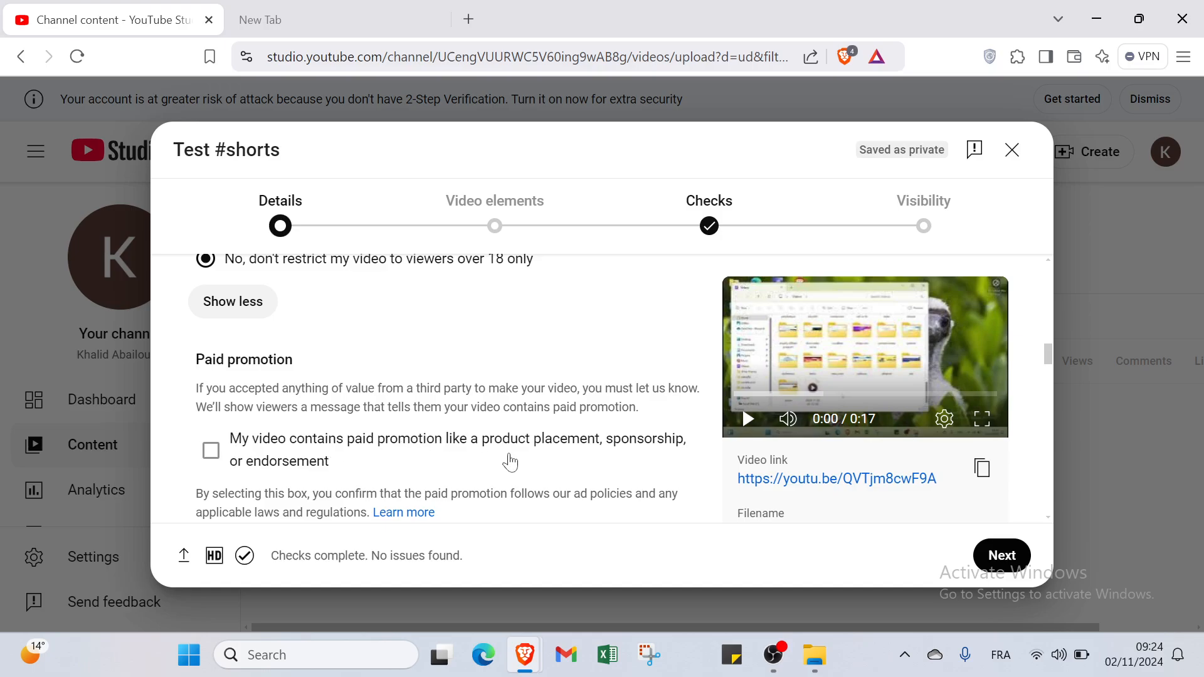
{"action": "scroll", "coordinate": [331, 469], "scroll_direction": "down", "scroll_amount": 1}
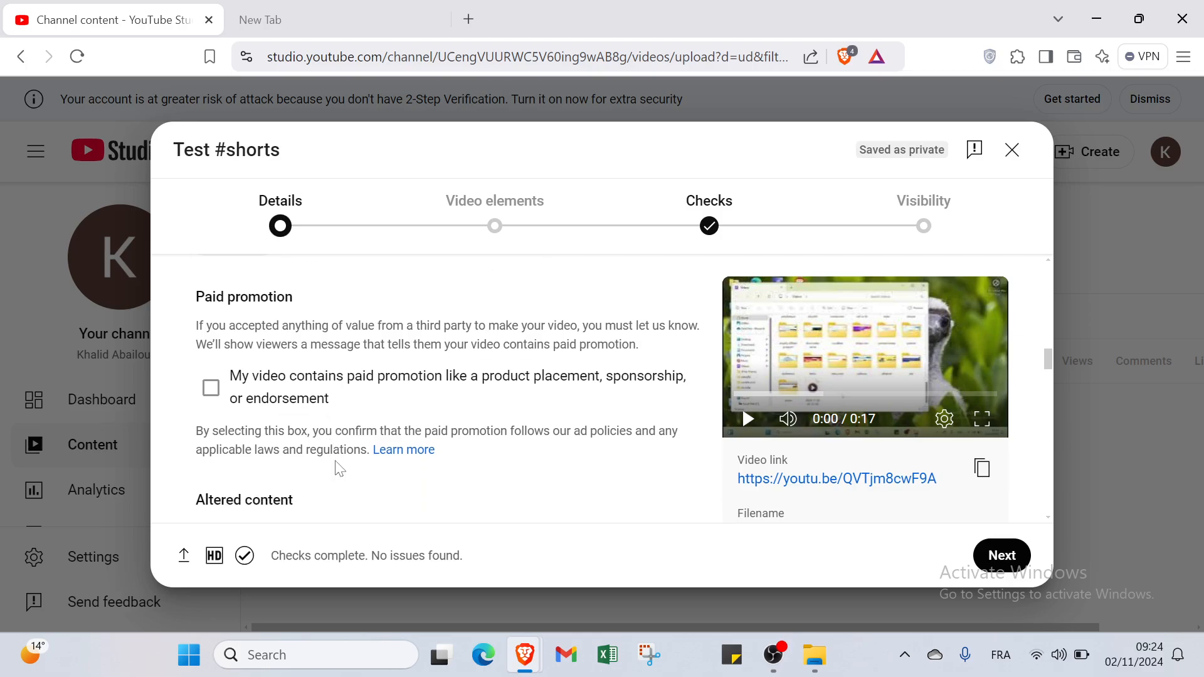
{"action": "scroll", "coordinate": [331, 470], "scroll_direction": "down", "scroll_amount": 2}
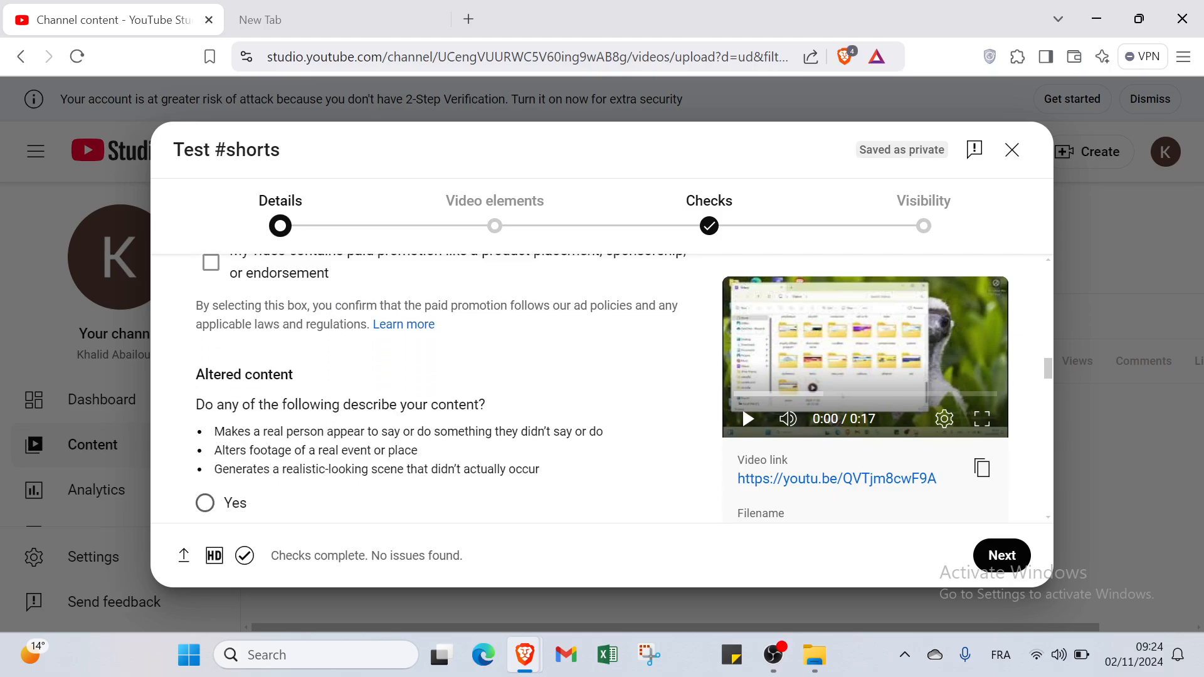
{"action": "scroll", "coordinate": [258, 463], "scroll_direction": "down", "scroll_amount": 1}
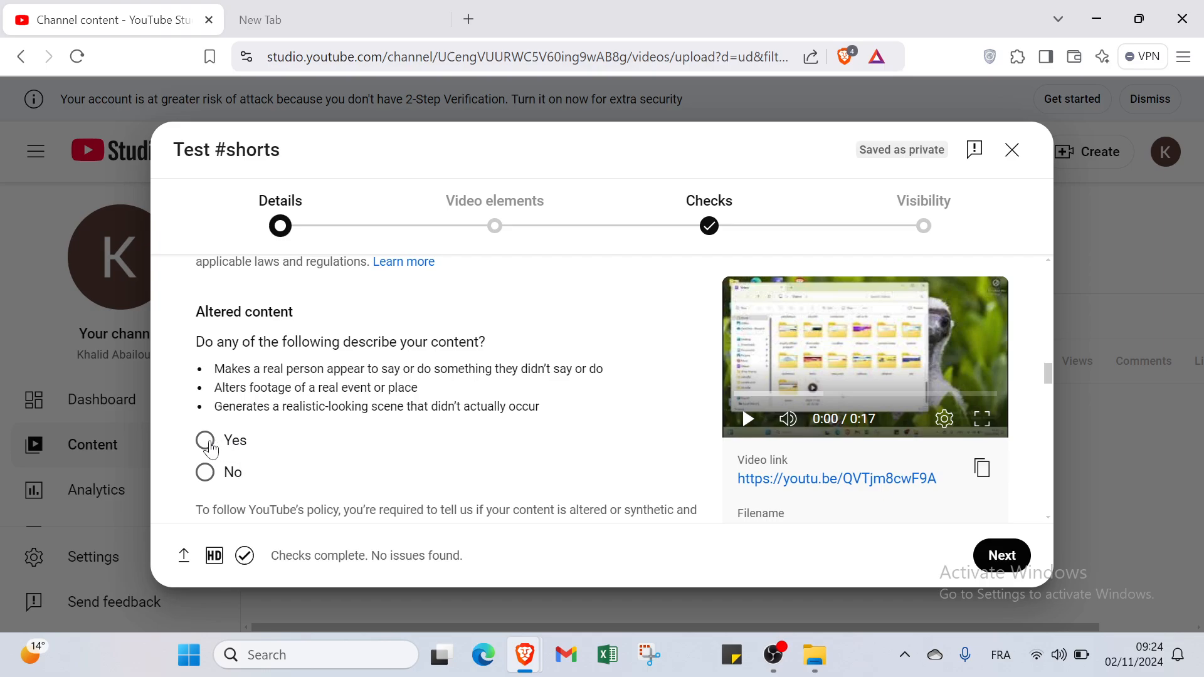
{"action": "left_click", "coordinate": [205, 441]}
{"action": "left_click", "coordinate": [207, 472]}
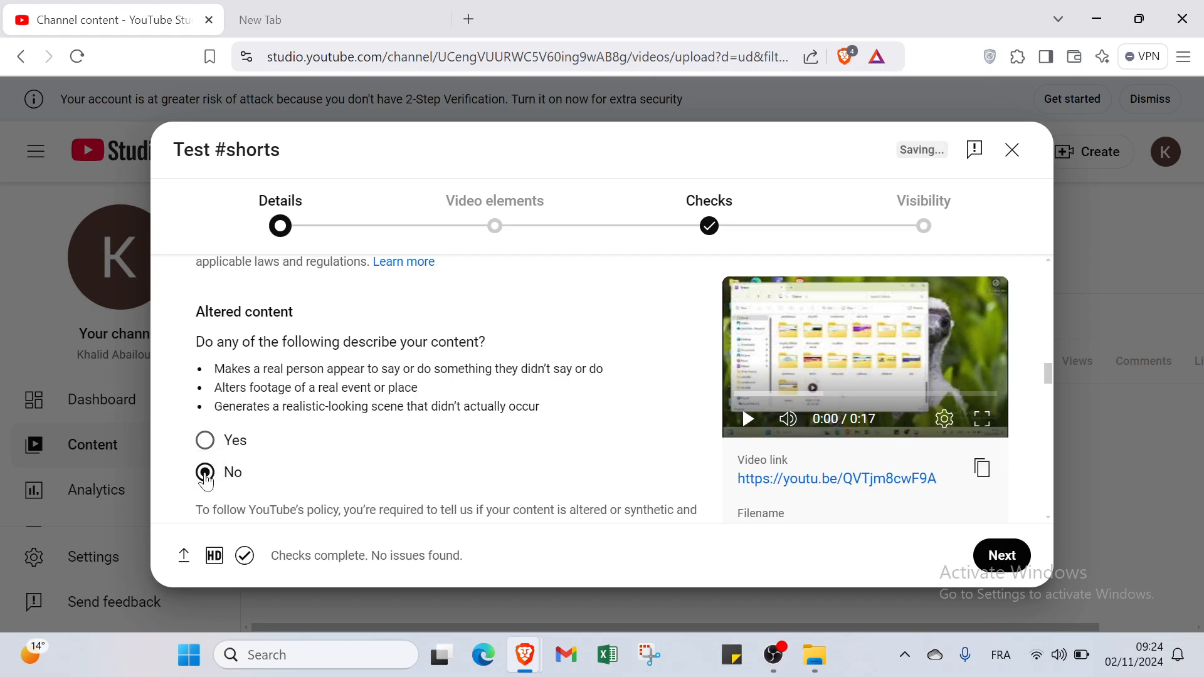
Step: Review the automatic chapters, featured places, automatic concepts and tags settings of the video
{"action": "scroll", "coordinate": [217, 464], "scroll_direction": "down", "scroll_amount": 2}
{"action": "scroll", "coordinate": [217, 464], "scroll_direction": "down", "scroll_amount": 2}
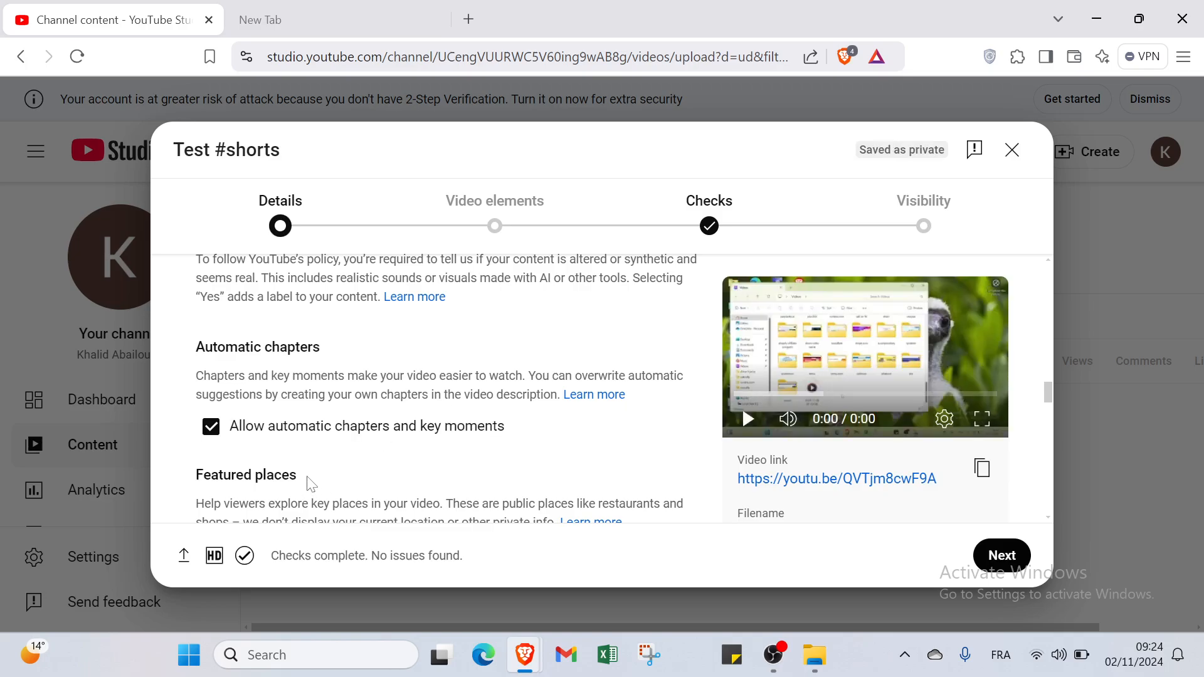
{"action": "scroll", "coordinate": [312, 483], "scroll_direction": "down", "scroll_amount": 2}
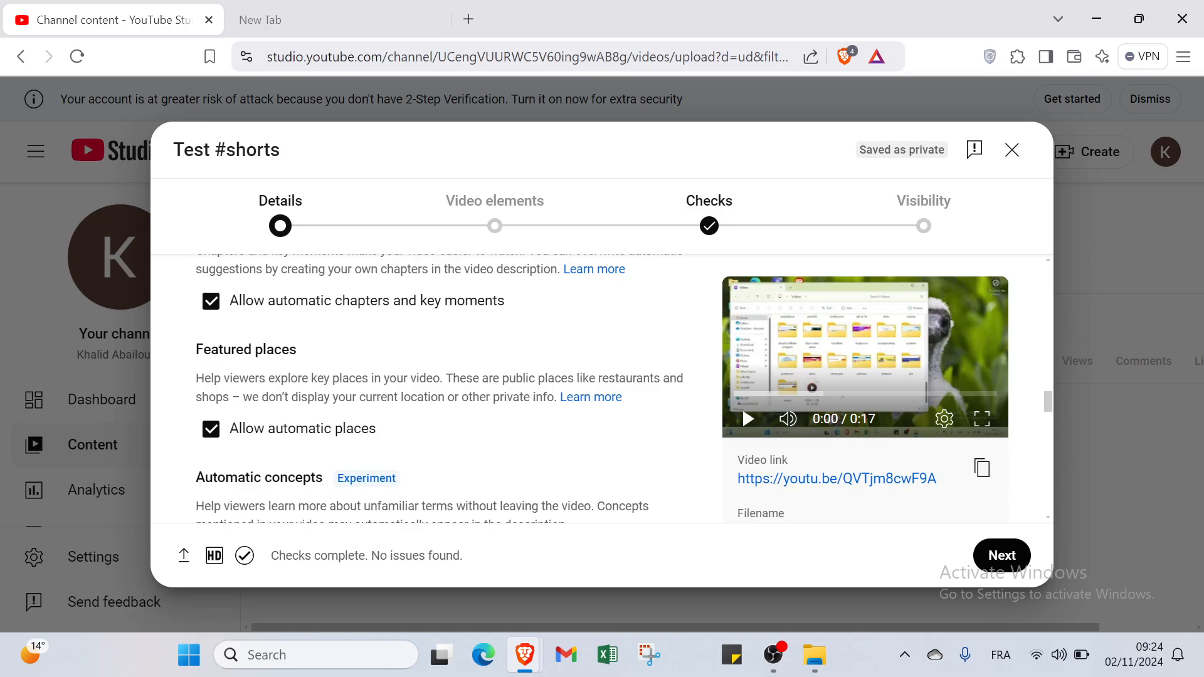
{"action": "scroll", "coordinate": [270, 426], "scroll_direction": "down", "scroll_amount": 3}
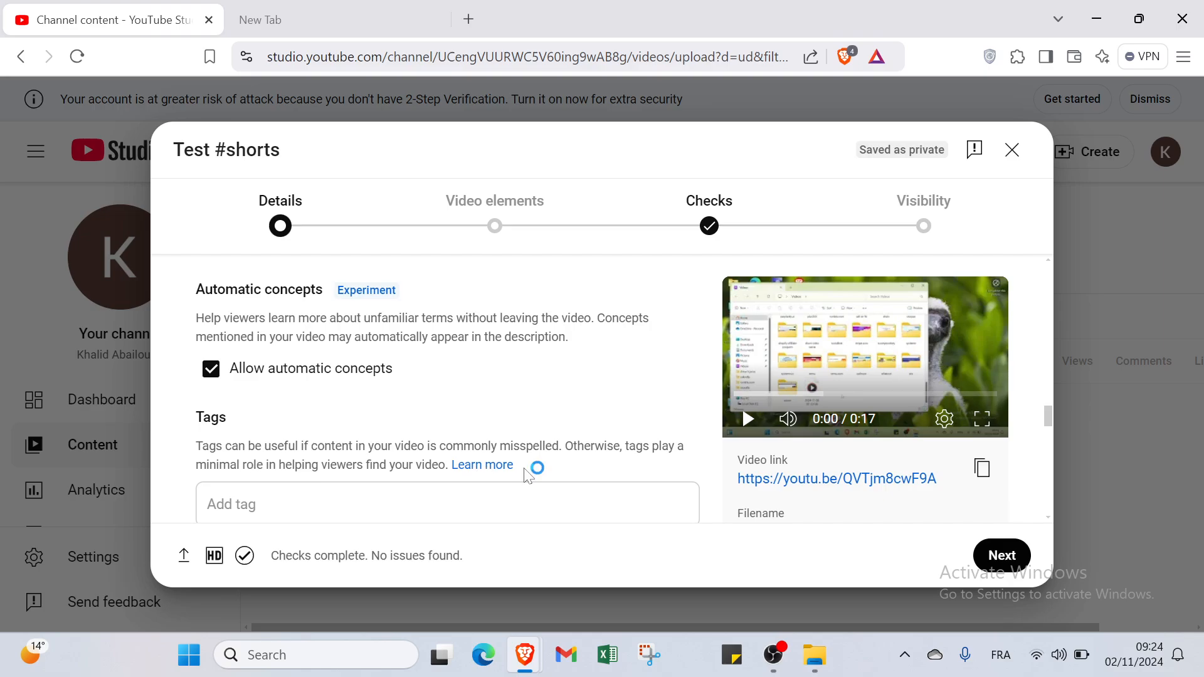
{"action": "left_click", "coordinate": [447, 503]}
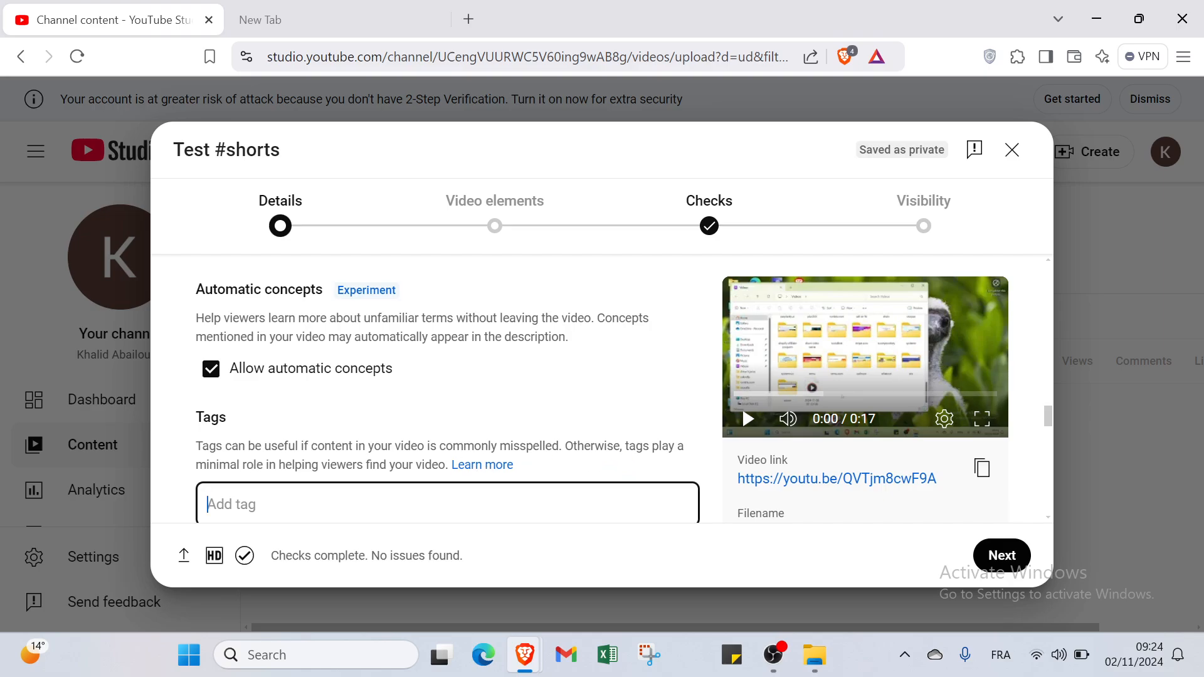
{"action": "scroll", "coordinate": [448, 503], "scroll_direction": "down", "scroll_amount": 2}
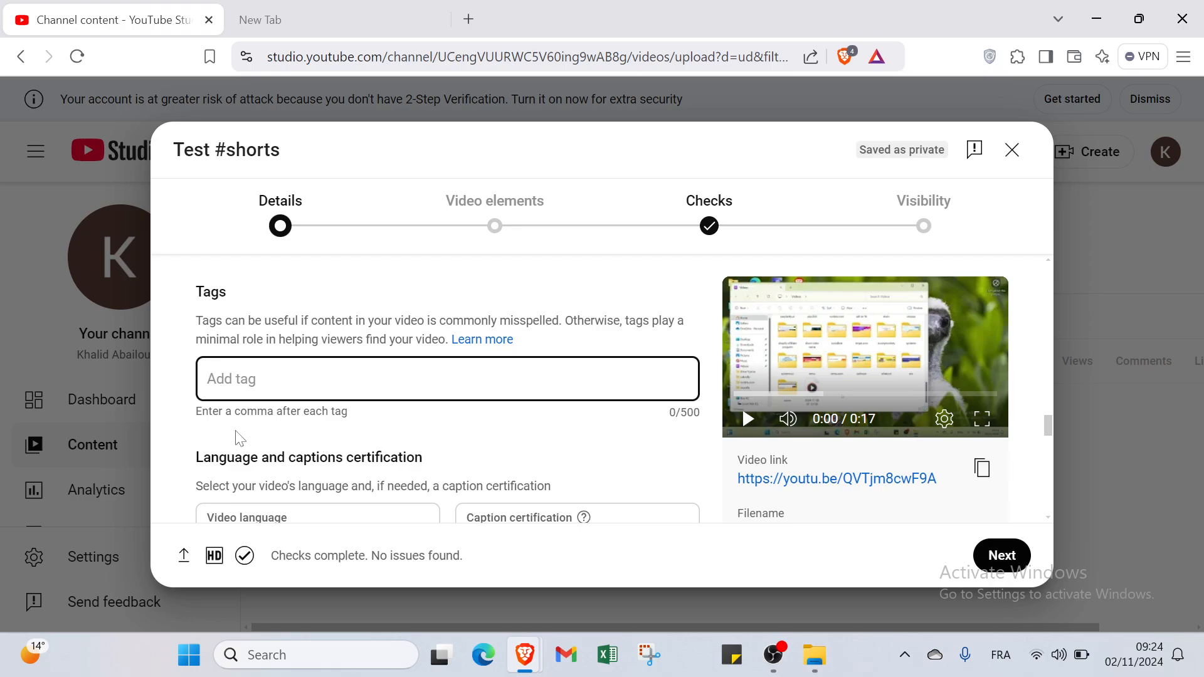
Step: Set the video language to English (United States)
{"action": "scroll", "coordinate": [238, 480], "scroll_direction": "down", "scroll_amount": 2}
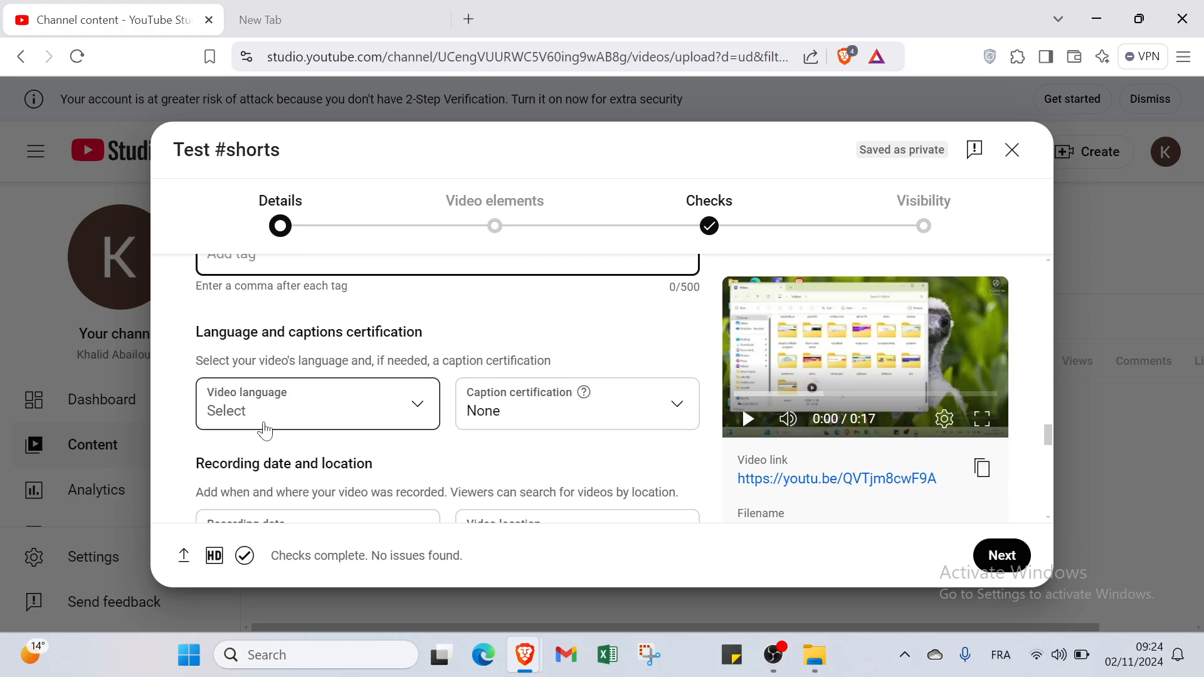
{"action": "left_click", "coordinate": [268, 420]}
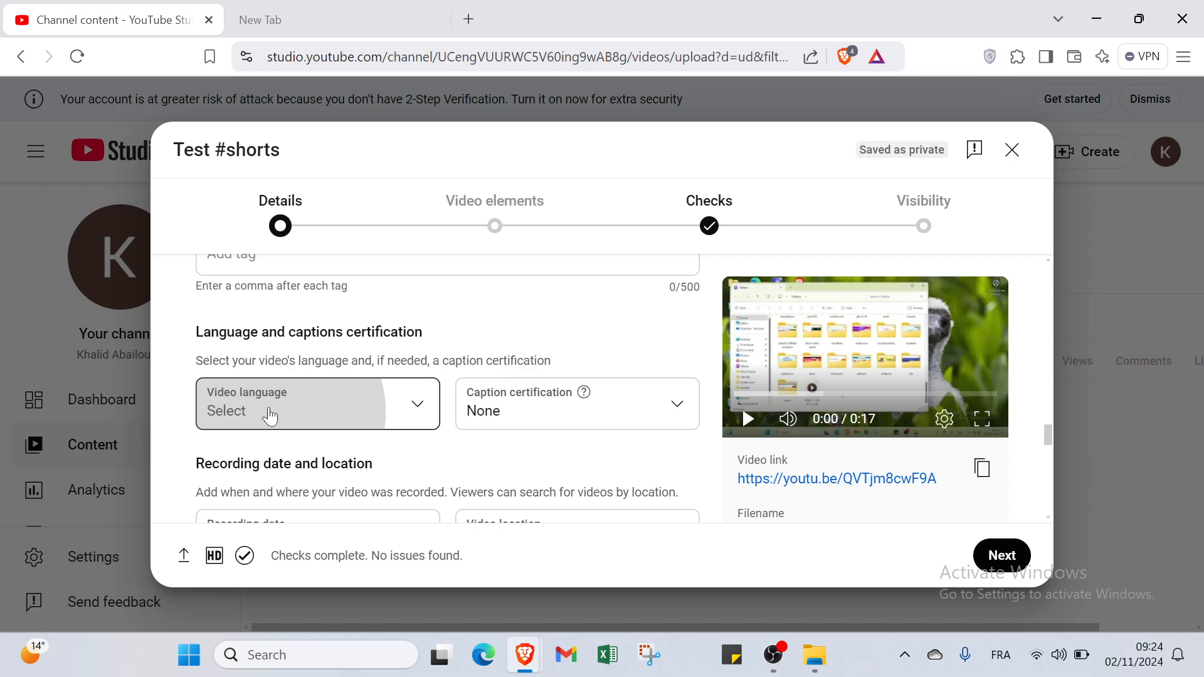
{"action": "scroll", "coordinate": [290, 334], "scroll_direction": "down", "scroll_amount": 12}
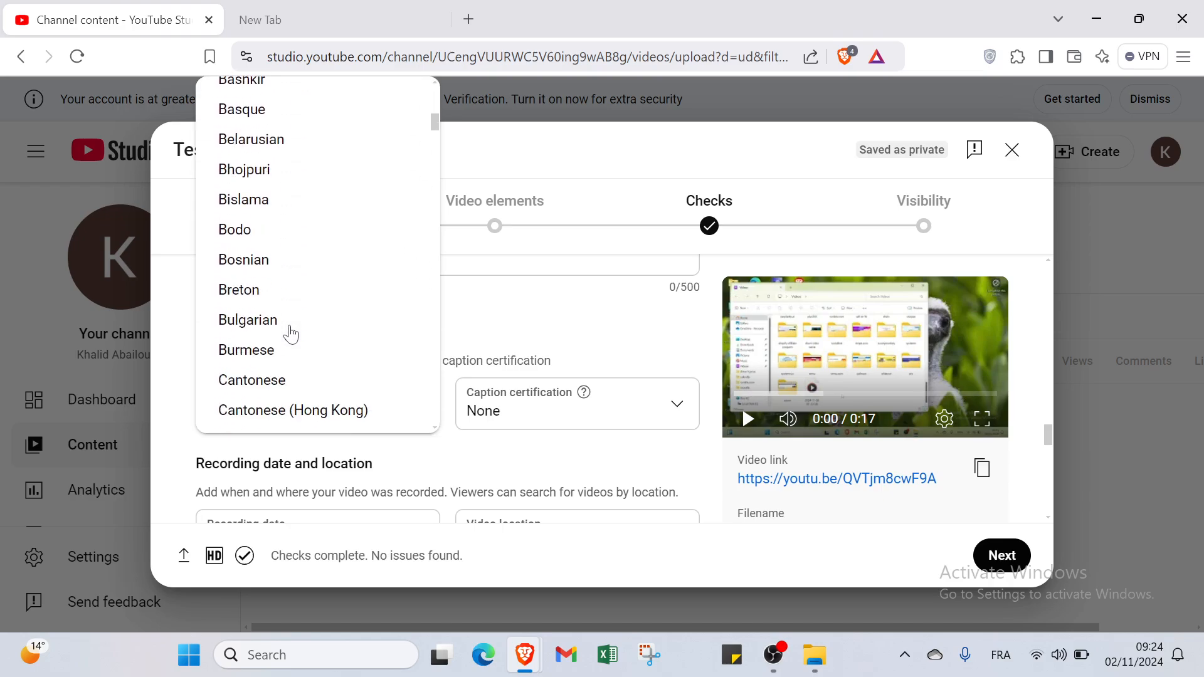
{"action": "scroll", "coordinate": [290, 333], "scroll_direction": "down", "scroll_amount": 6}
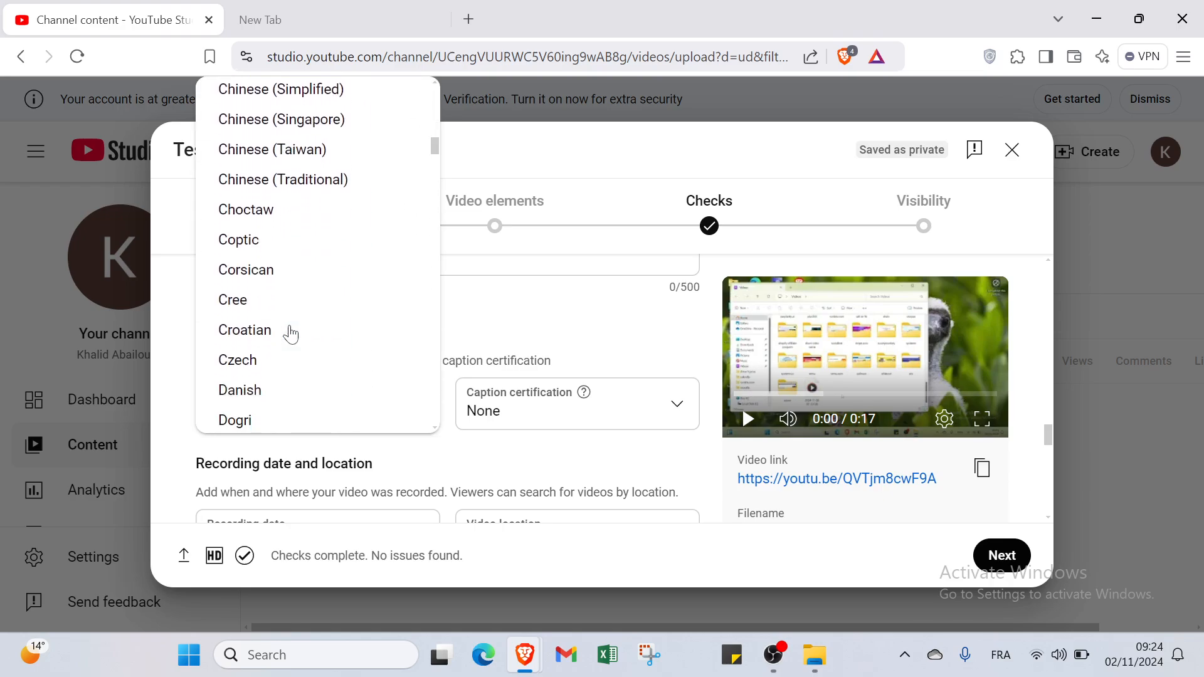
{"action": "scroll", "coordinate": [290, 333], "scroll_direction": "down", "scroll_amount": 5}
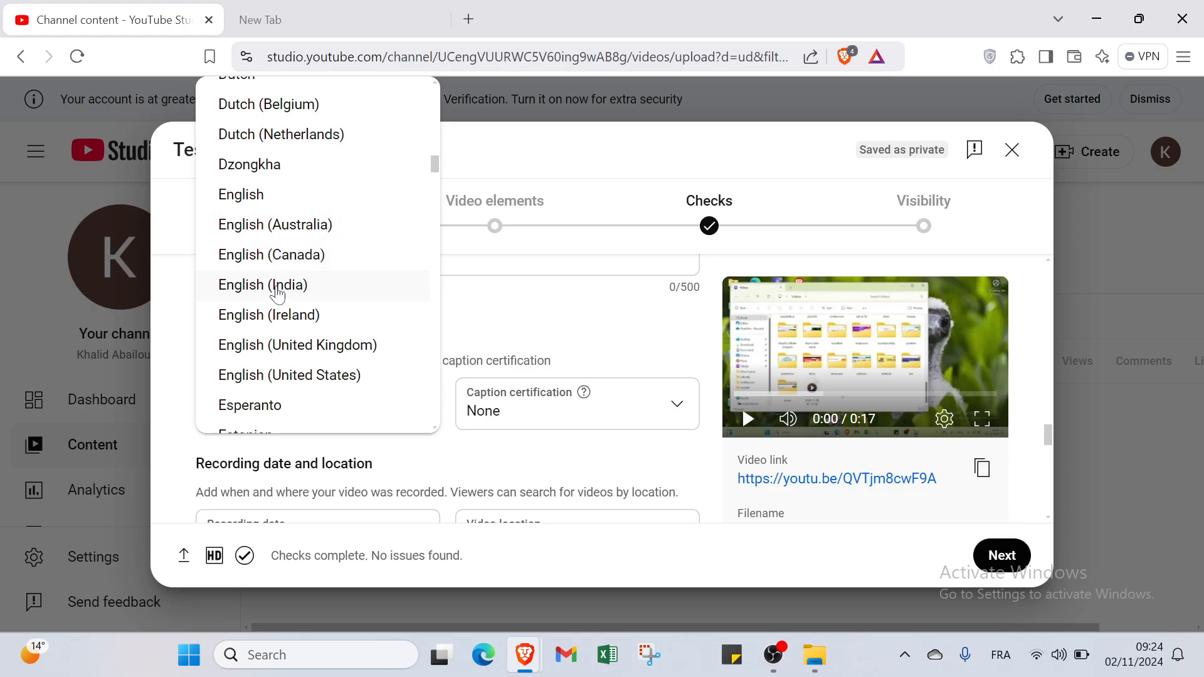
{"action": "left_click", "coordinate": [288, 376]}
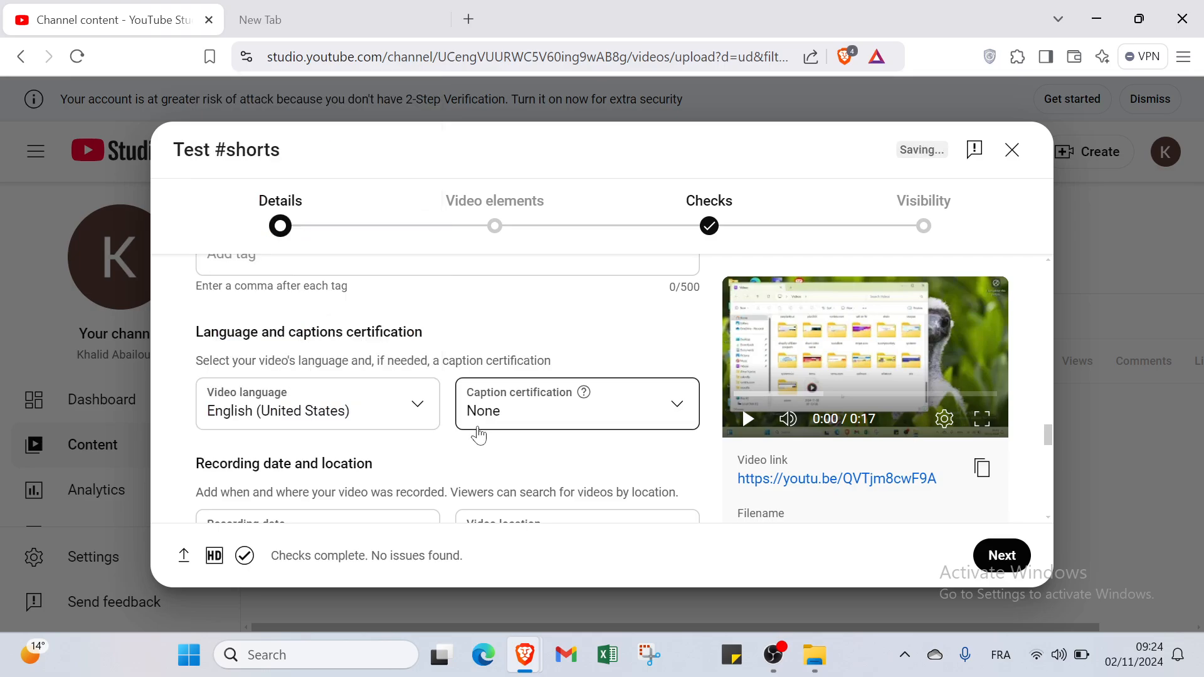
Step: Review the caption certification options and the recording date and video location settings
{"action": "left_click", "coordinate": [488, 418]}
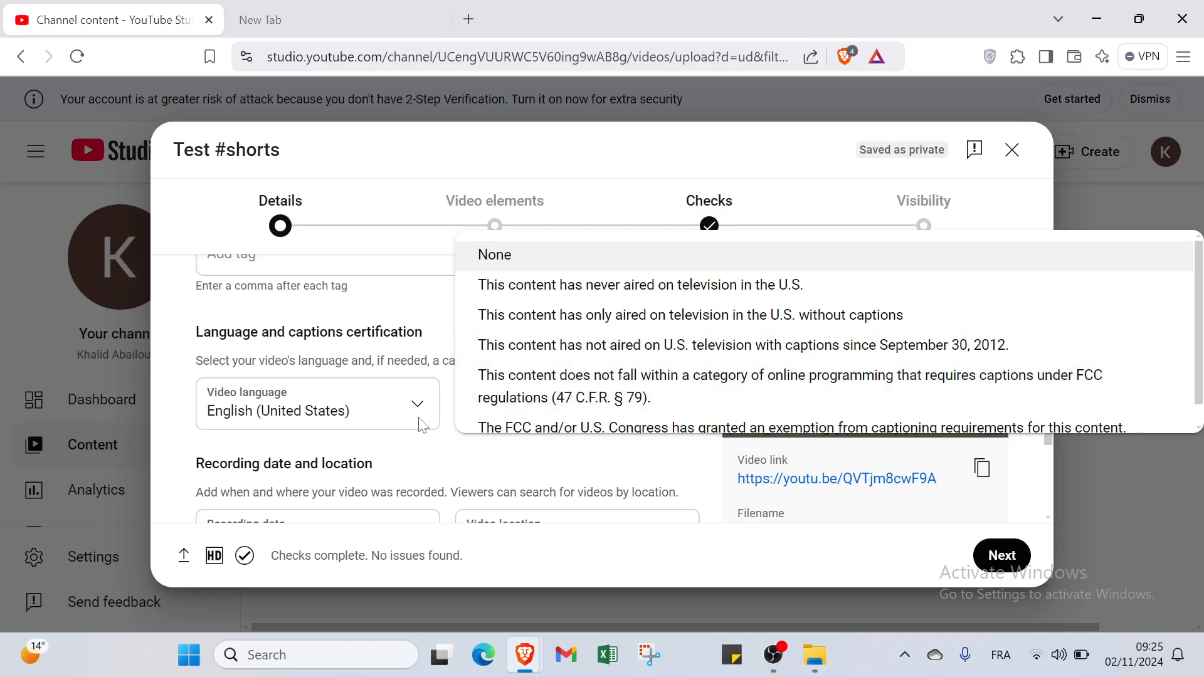
{"action": "scroll", "coordinate": [472, 419], "scroll_direction": "down", "scroll_amount": 1}
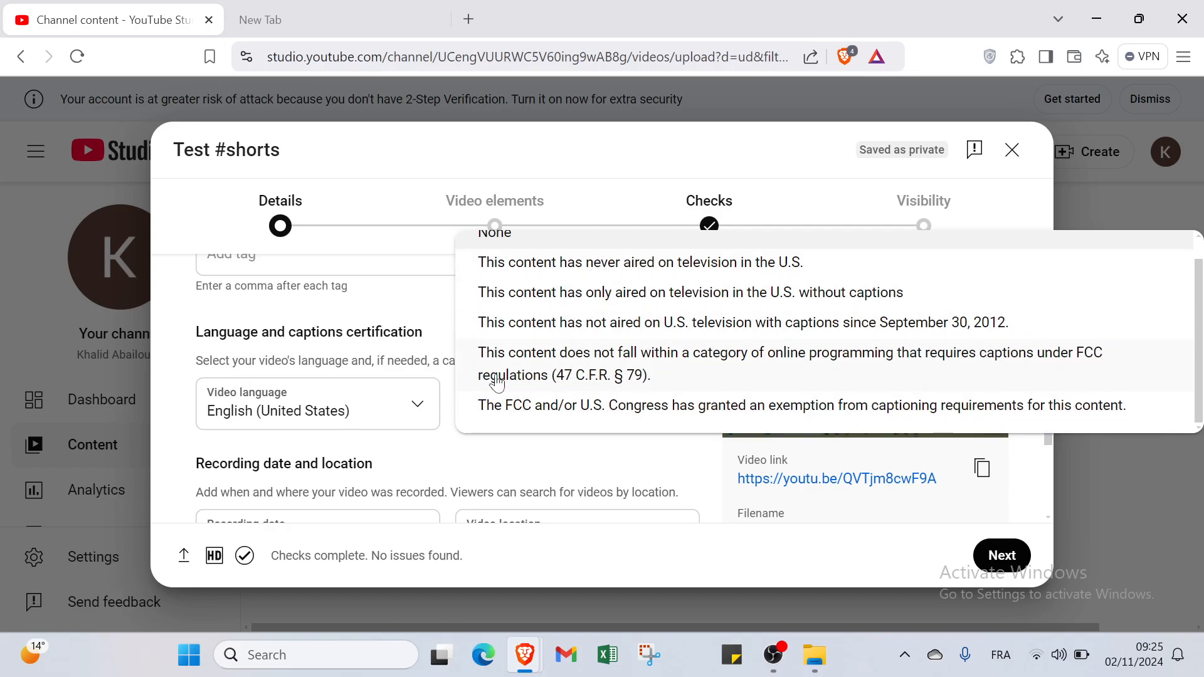
{"action": "left_click", "coordinate": [436, 450]}
{"action": "scroll", "coordinate": [306, 464], "scroll_direction": "down", "scroll_amount": 2}
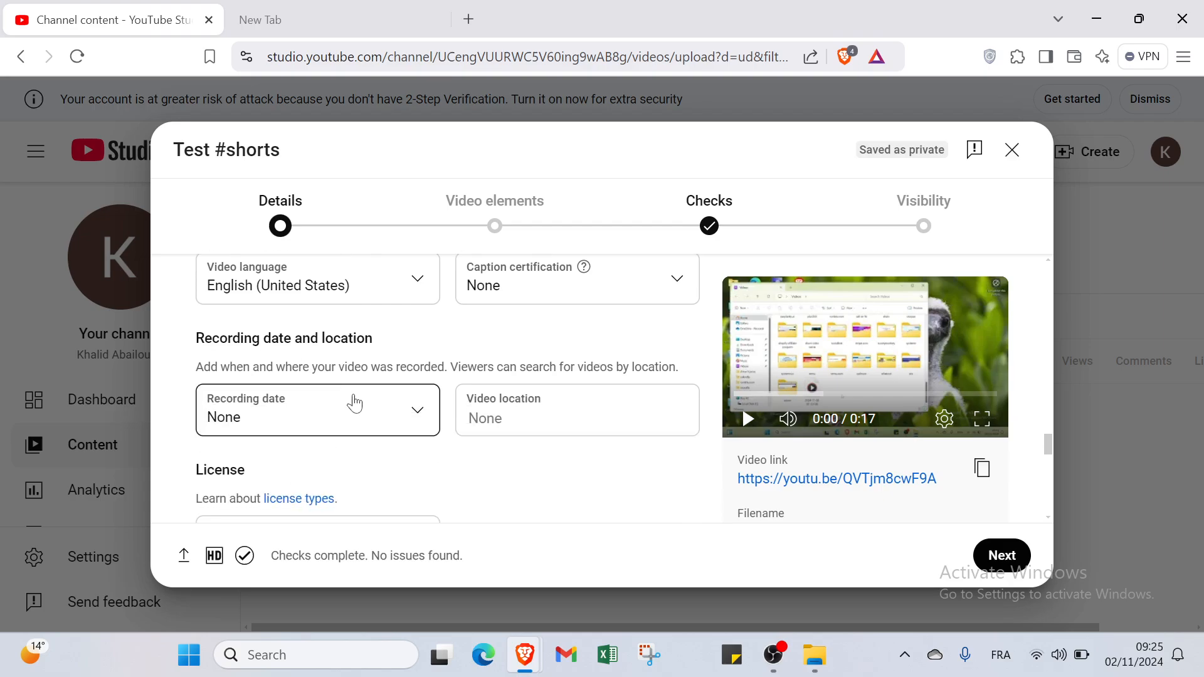
{"action": "left_click", "coordinate": [350, 412]}
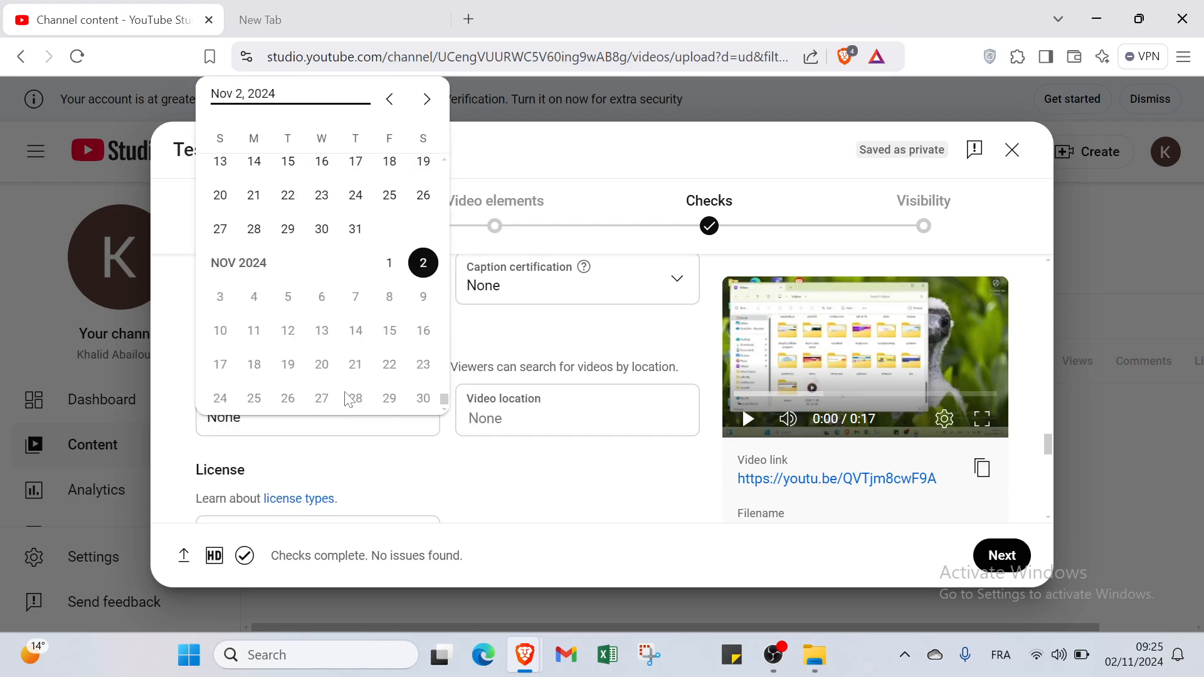
{"action": "left_click", "coordinate": [525, 342]}
{"action": "left_click", "coordinate": [524, 401]}
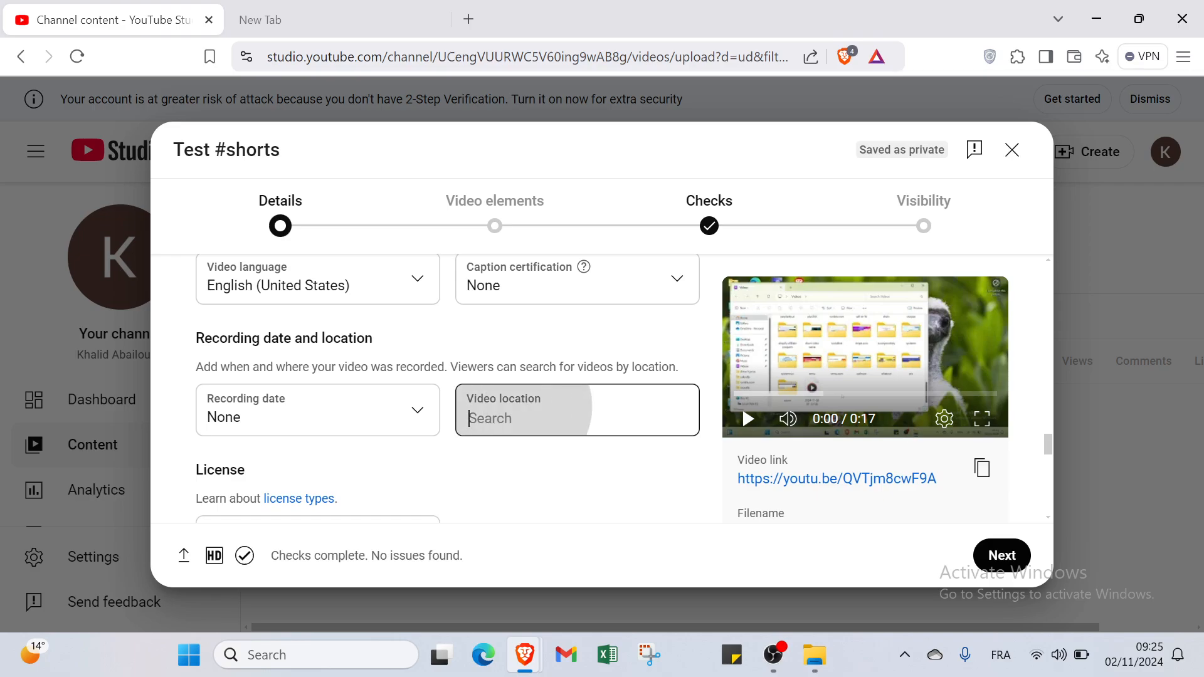
{"action": "scroll", "coordinate": [502, 345], "scroll_direction": "down", "scroll_amount": 2}
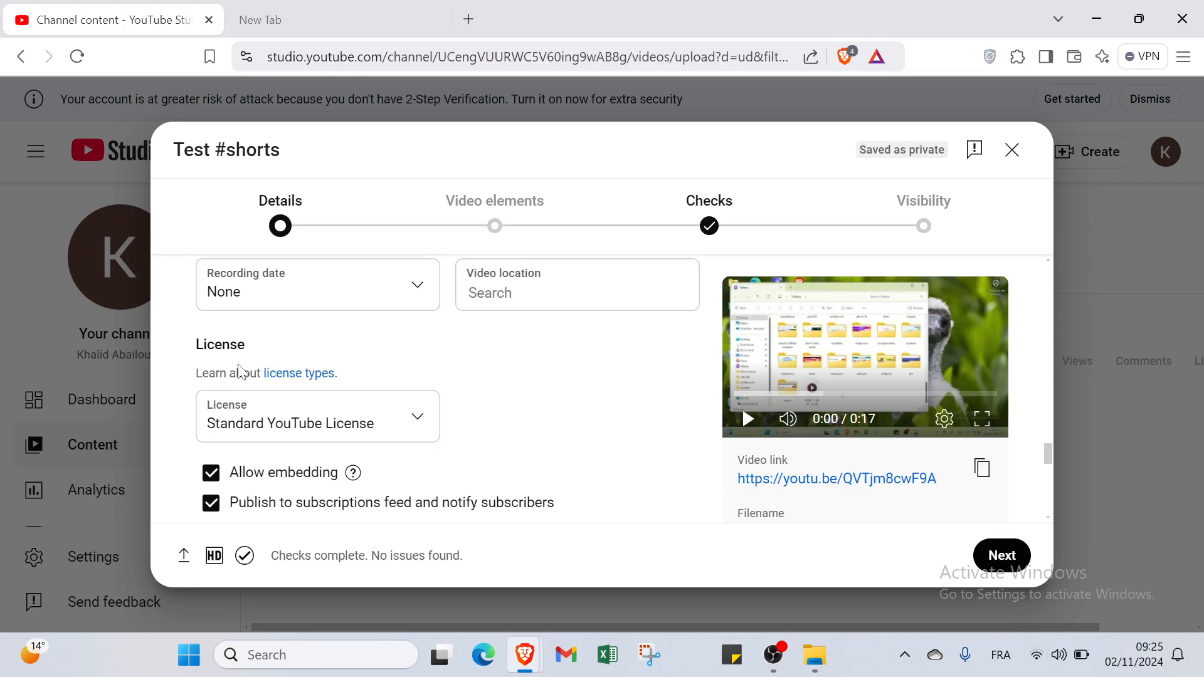
Step: Check the available license types and the embedding and subscriber notification settings
{"action": "left_click", "coordinate": [277, 433]}
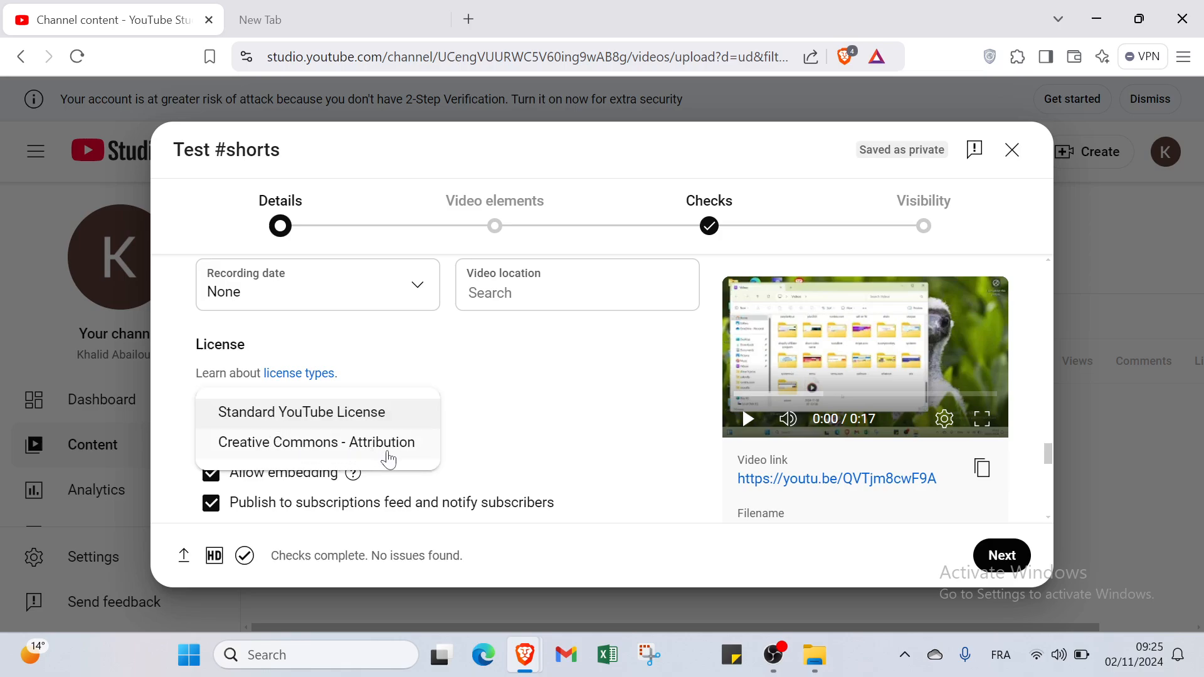
{"action": "left_click", "coordinate": [508, 415]}
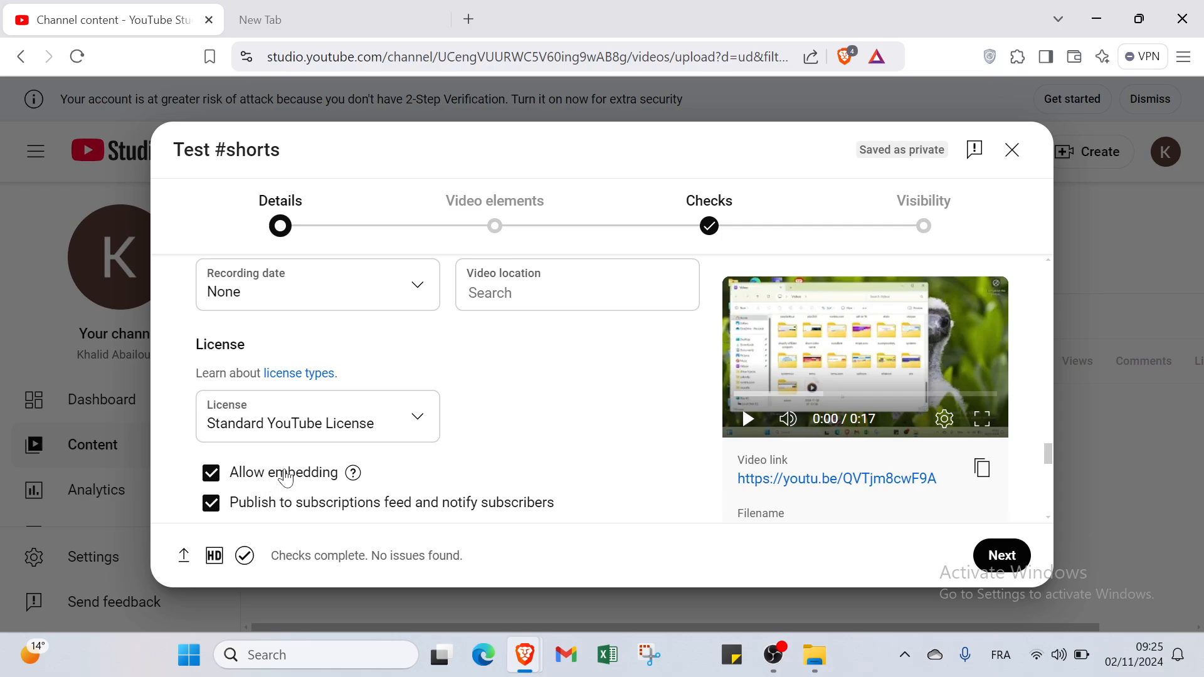
{"action": "scroll", "coordinate": [286, 478], "scroll_direction": "down", "scroll_amount": 1}
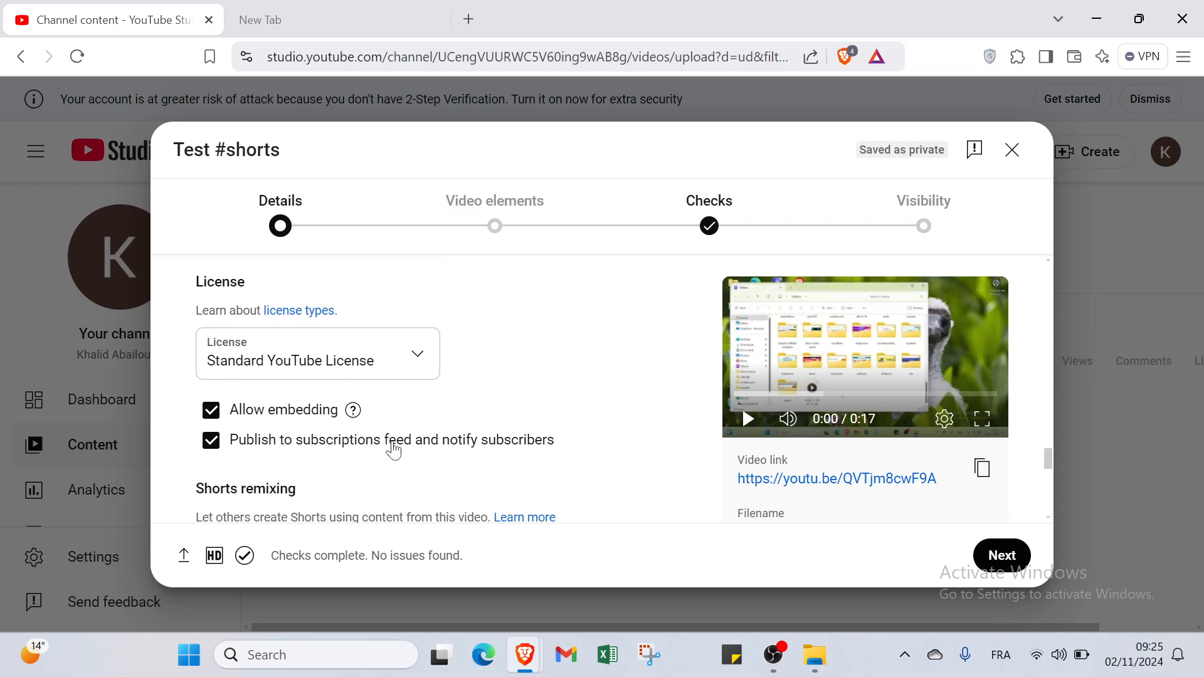
{"action": "scroll", "coordinate": [450, 472], "scroll_direction": "down", "scroll_amount": 2}
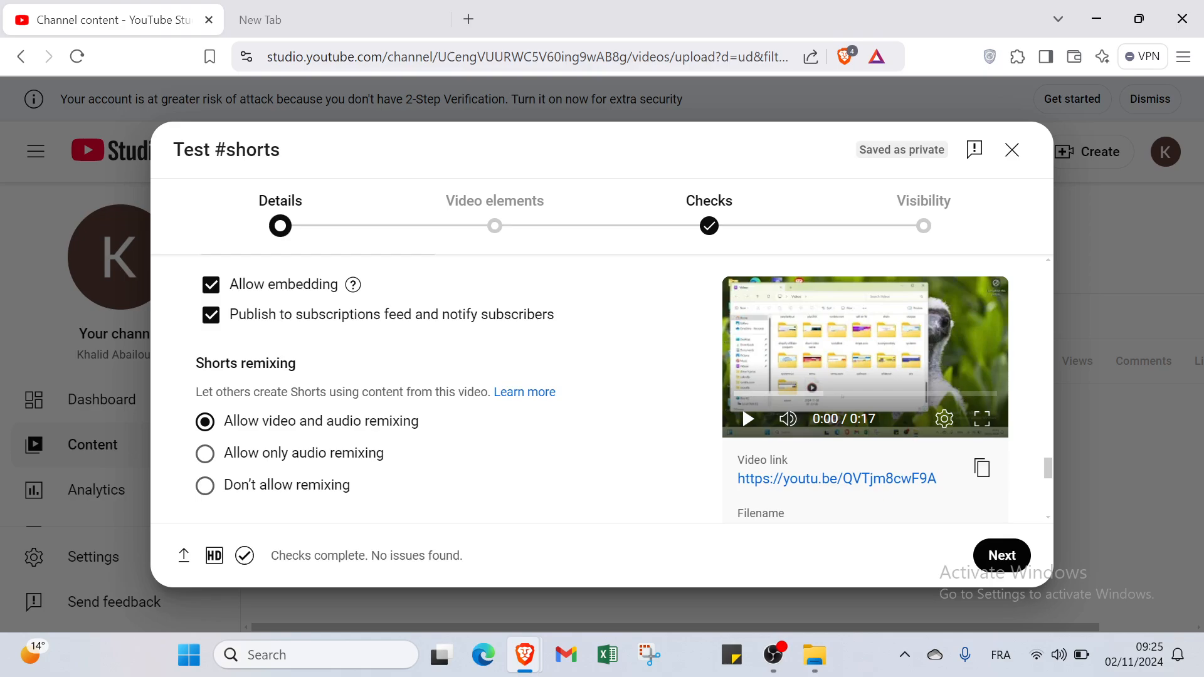
Step: Try the more restrictive Shorts remixing choices and return to Allow video and audio remixing
{"action": "scroll", "coordinate": [223, 392], "scroll_direction": "down", "scroll_amount": 1}
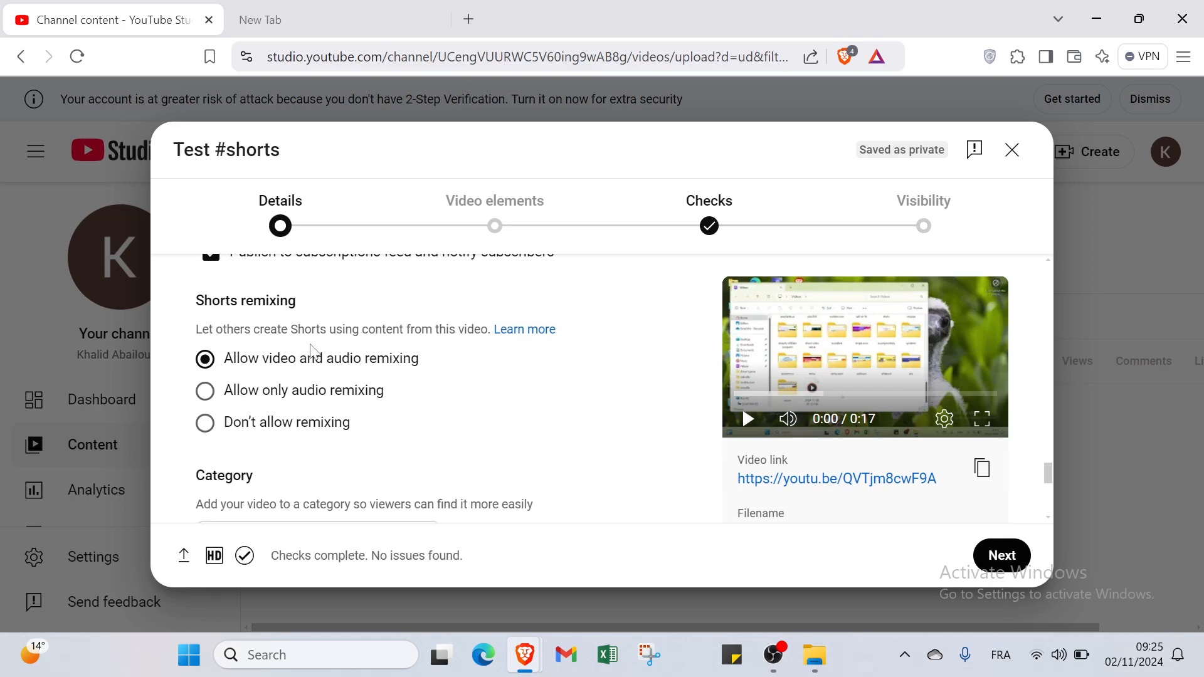
{"action": "left_click", "coordinate": [225, 399]}
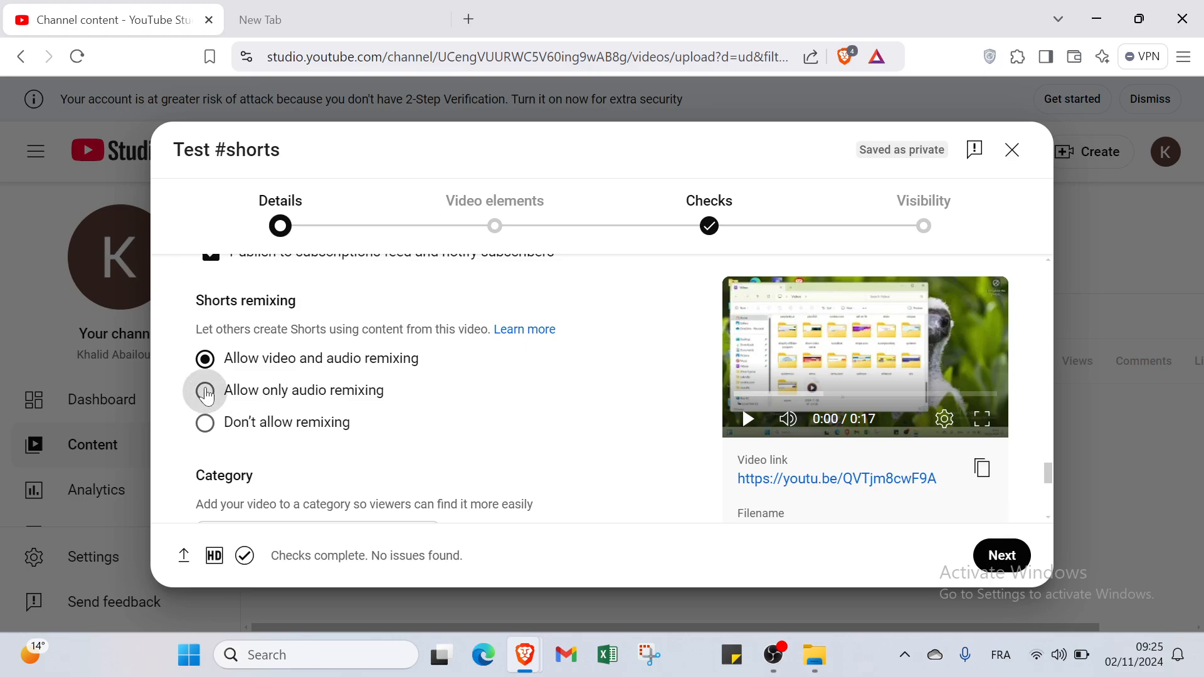
{"action": "left_click", "coordinate": [236, 424]}
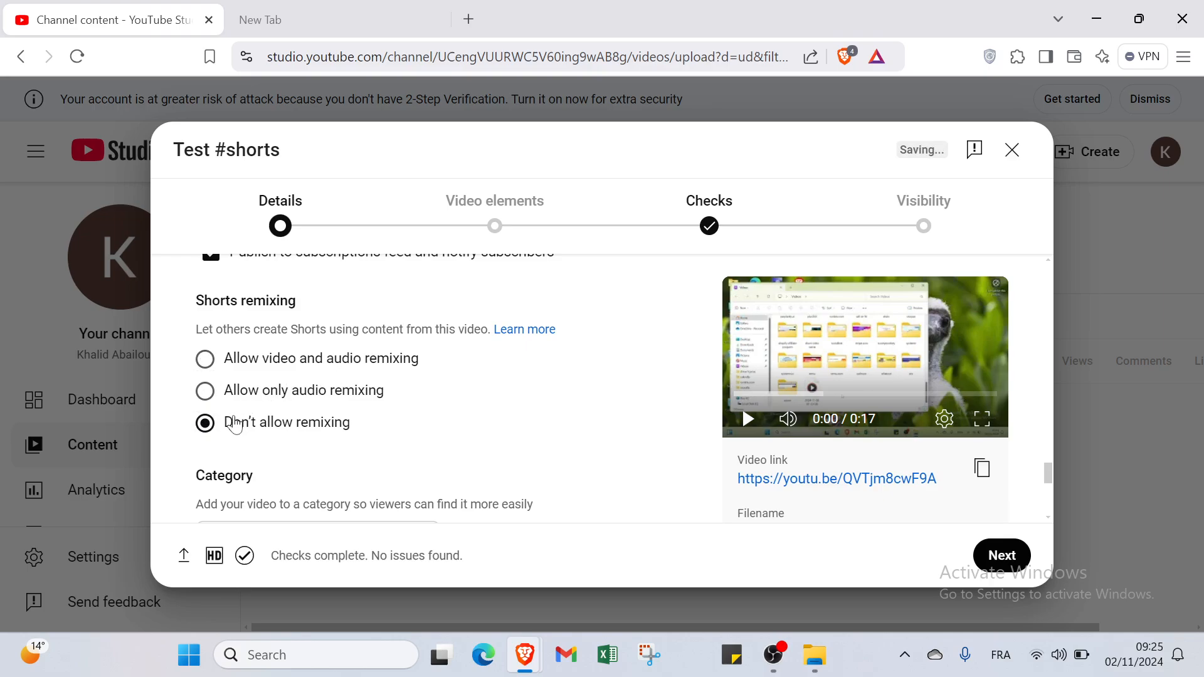
{"action": "left_click", "coordinate": [205, 362]}
Step: Check which categories the video can be assigned to
{"action": "scroll", "coordinate": [294, 388], "scroll_direction": "down", "scroll_amount": 2}
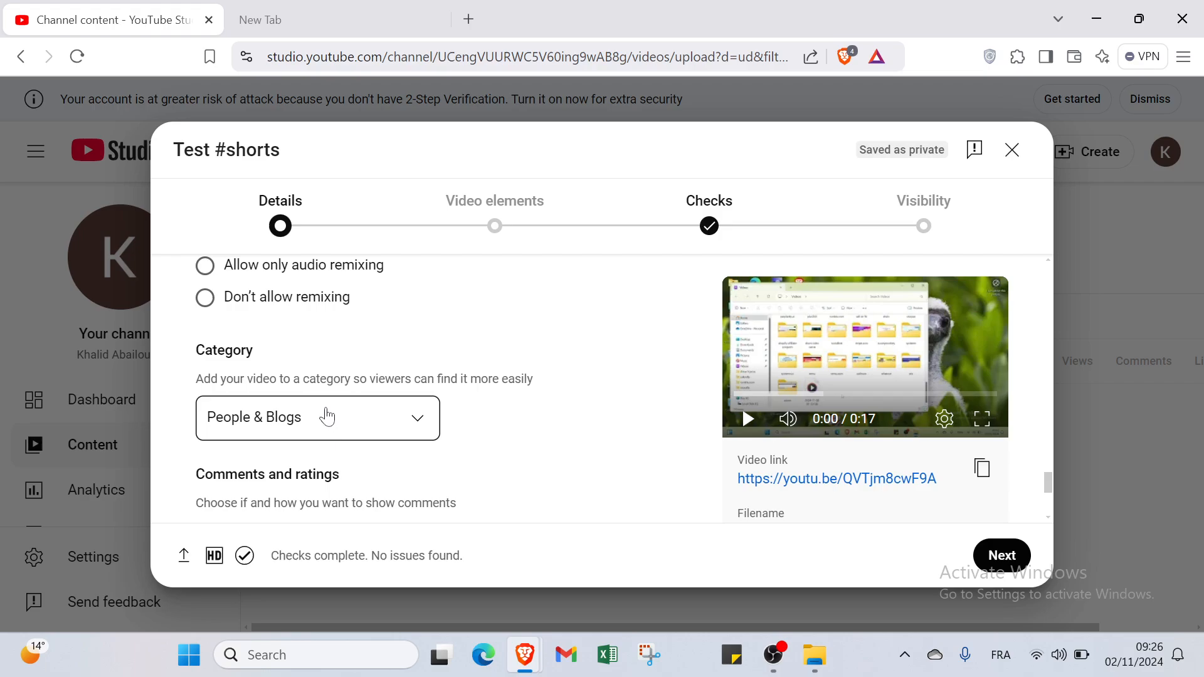
{"action": "left_click", "coordinate": [287, 416]}
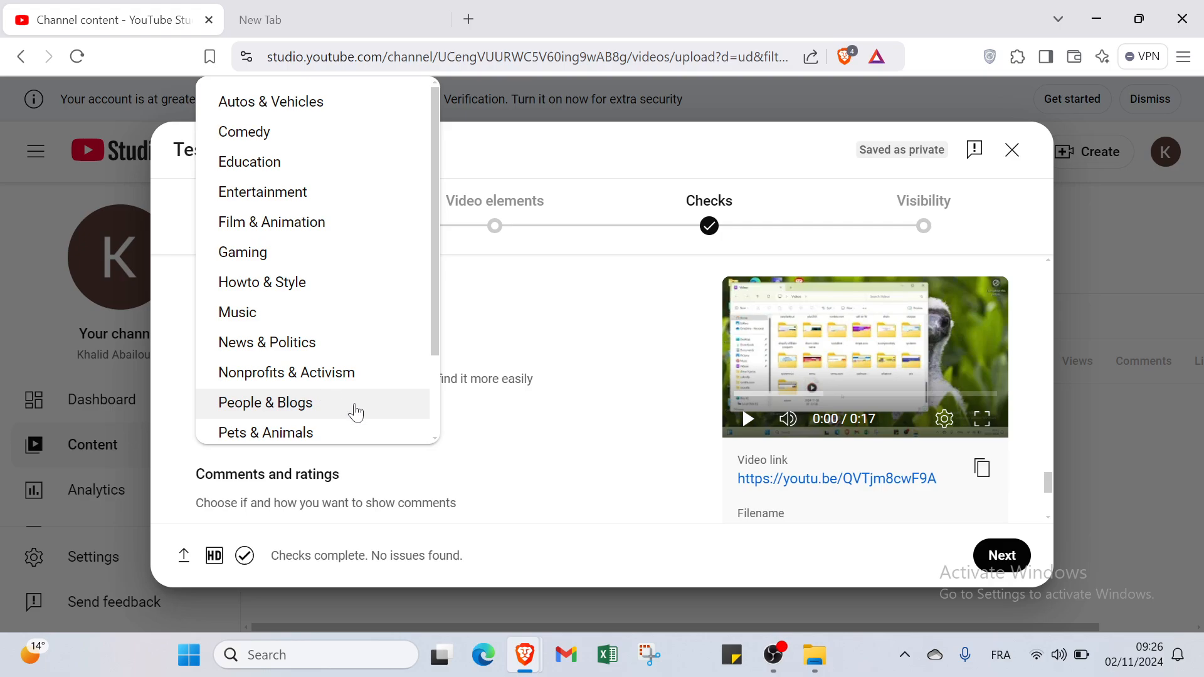
{"action": "left_click", "coordinate": [530, 436]}
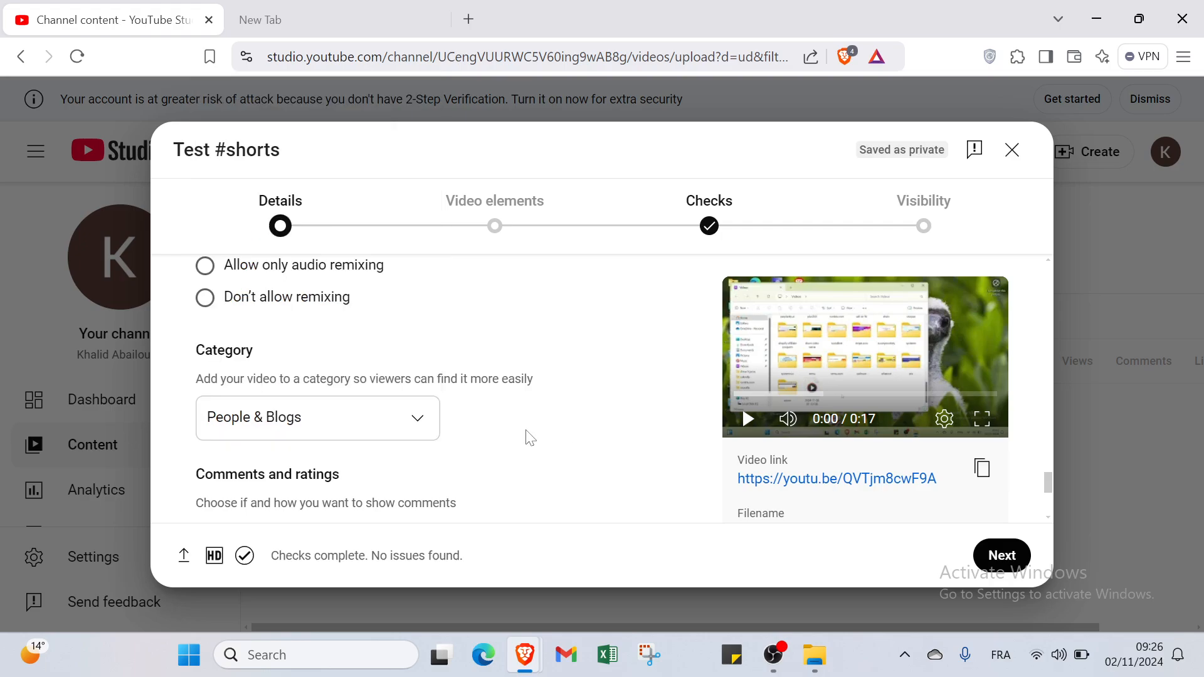
Step: Sort the video's comments by Newest and keep showing how many viewers like the video
{"action": "scroll", "coordinate": [341, 439], "scroll_direction": "down", "scroll_amount": 1}
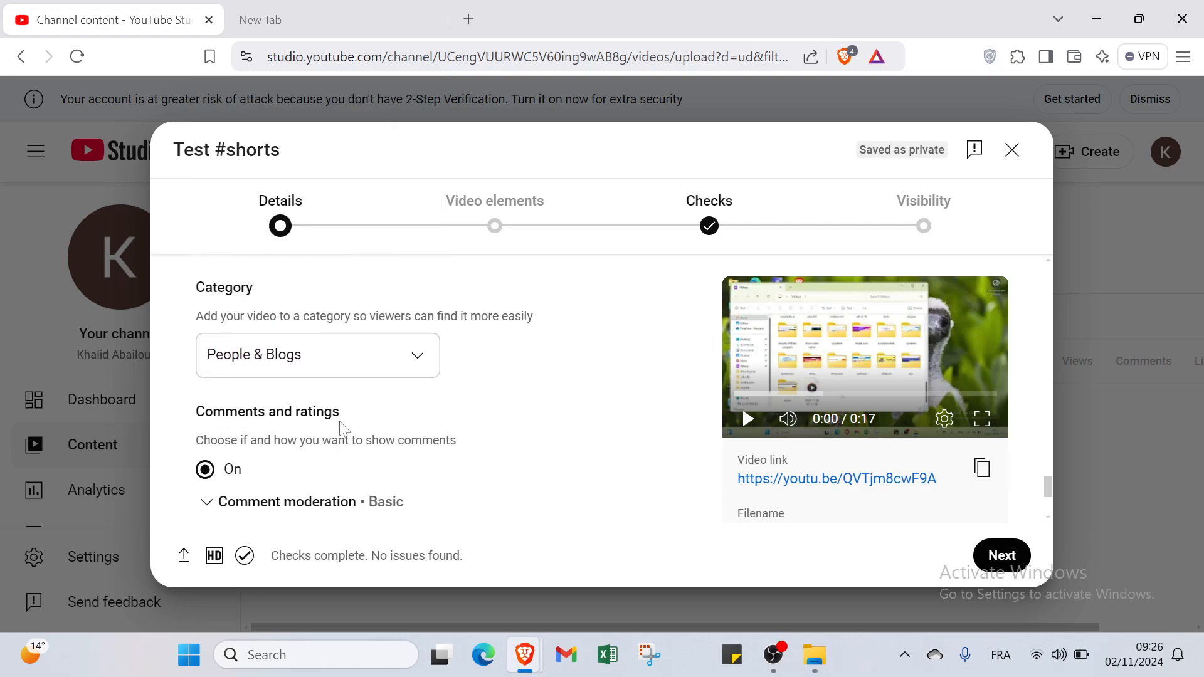
{"action": "scroll", "coordinate": [362, 435], "scroll_direction": "down", "scroll_amount": 2}
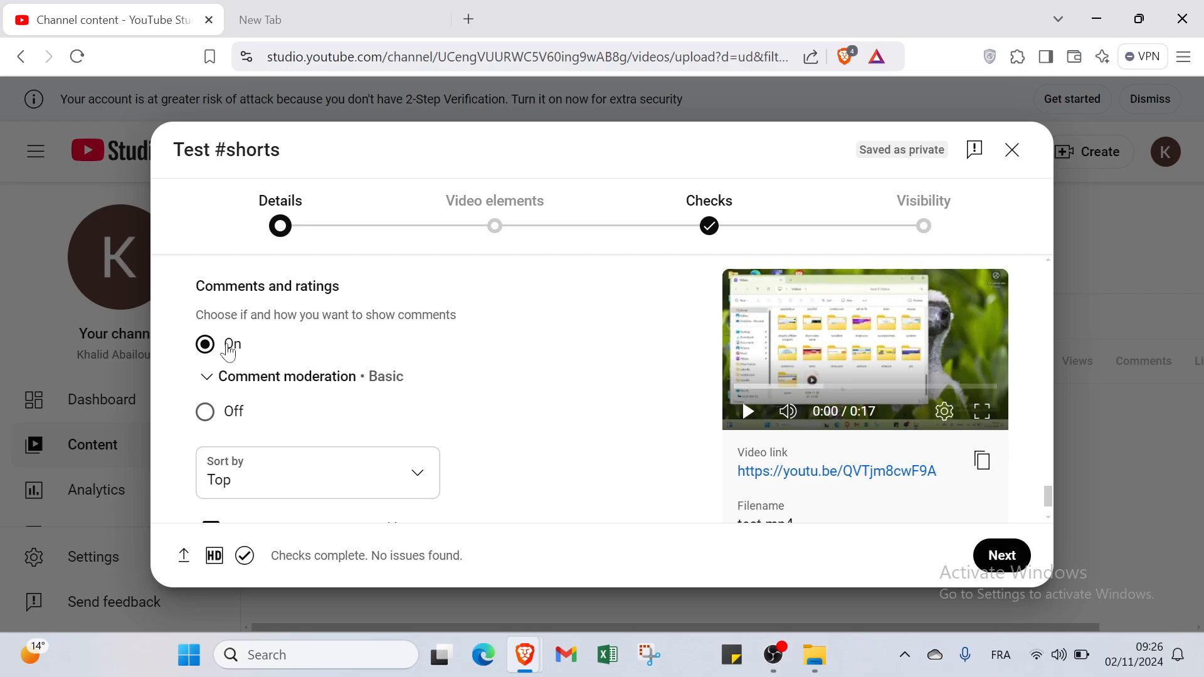
{"action": "scroll", "coordinate": [230, 404], "scroll_direction": "down", "scroll_amount": 1}
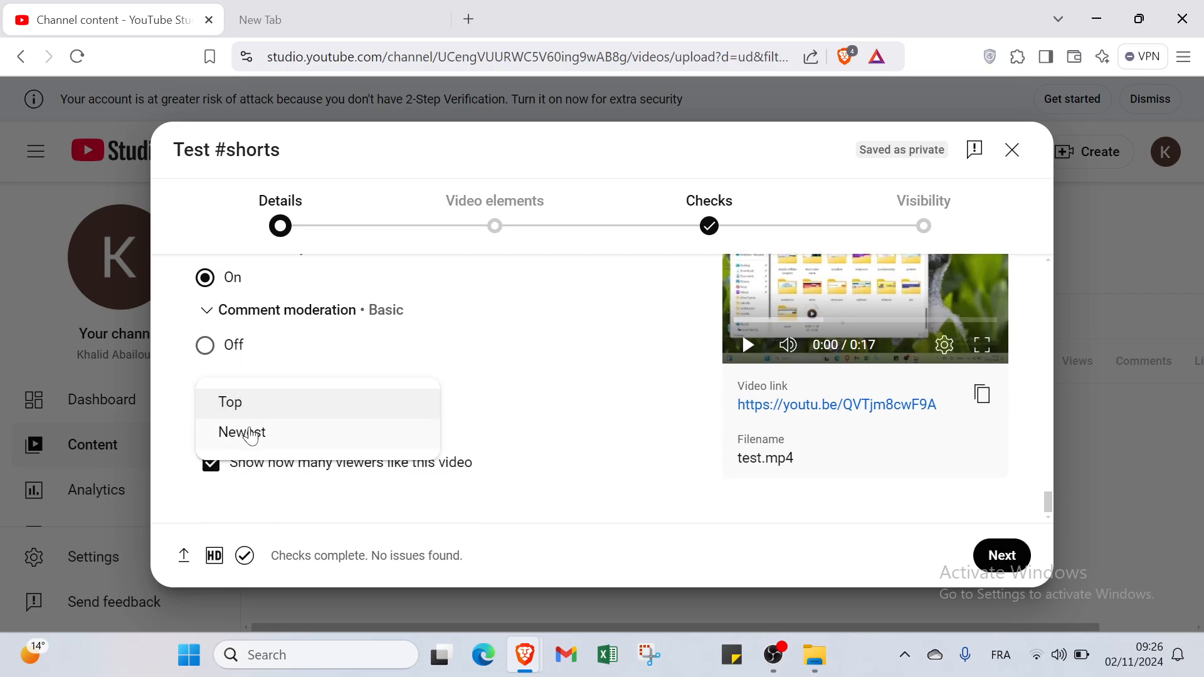
{"action": "left_click", "coordinate": [284, 434]}
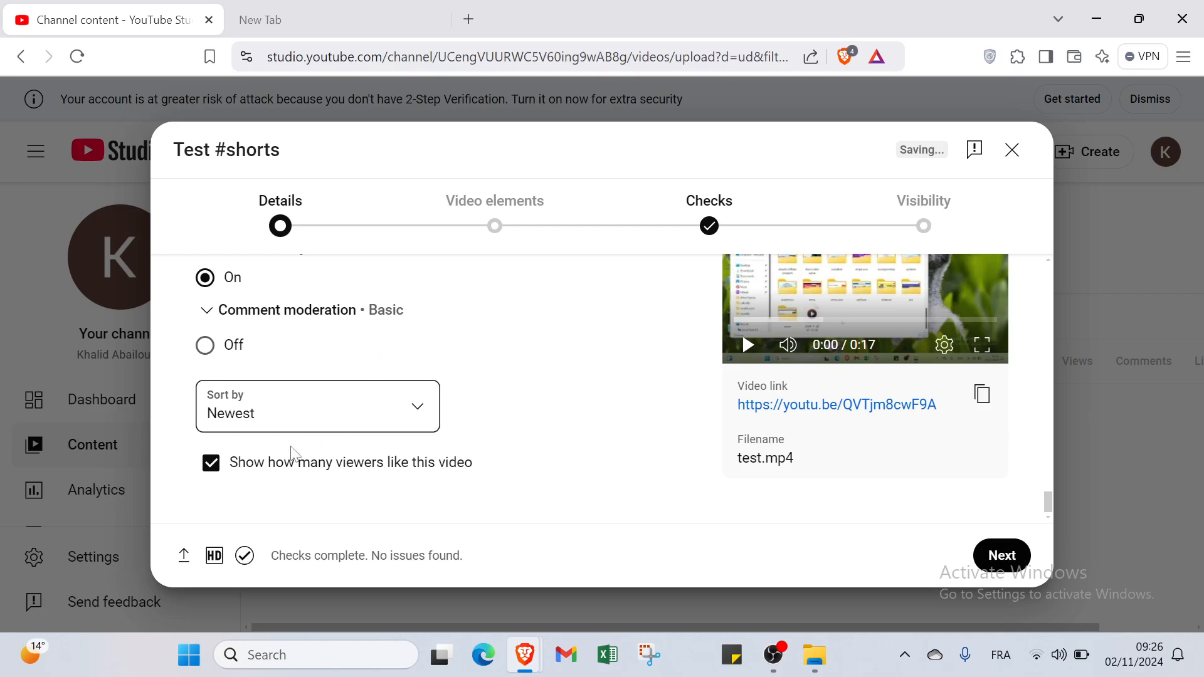
{"action": "left_click", "coordinate": [232, 469]}
{"action": "left_click", "coordinate": [233, 469]}
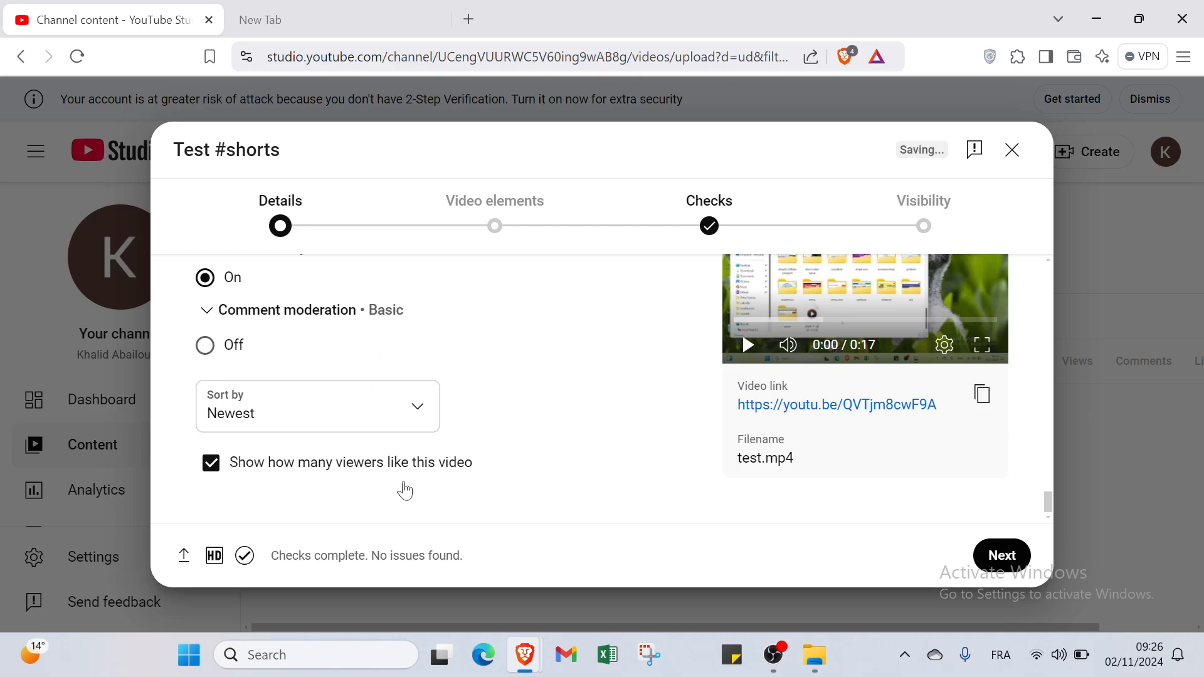
Step: Proceed to the video elements stage and review the subtitles, end screen and cards options
{"action": "left_click", "coordinate": [1002, 556]}
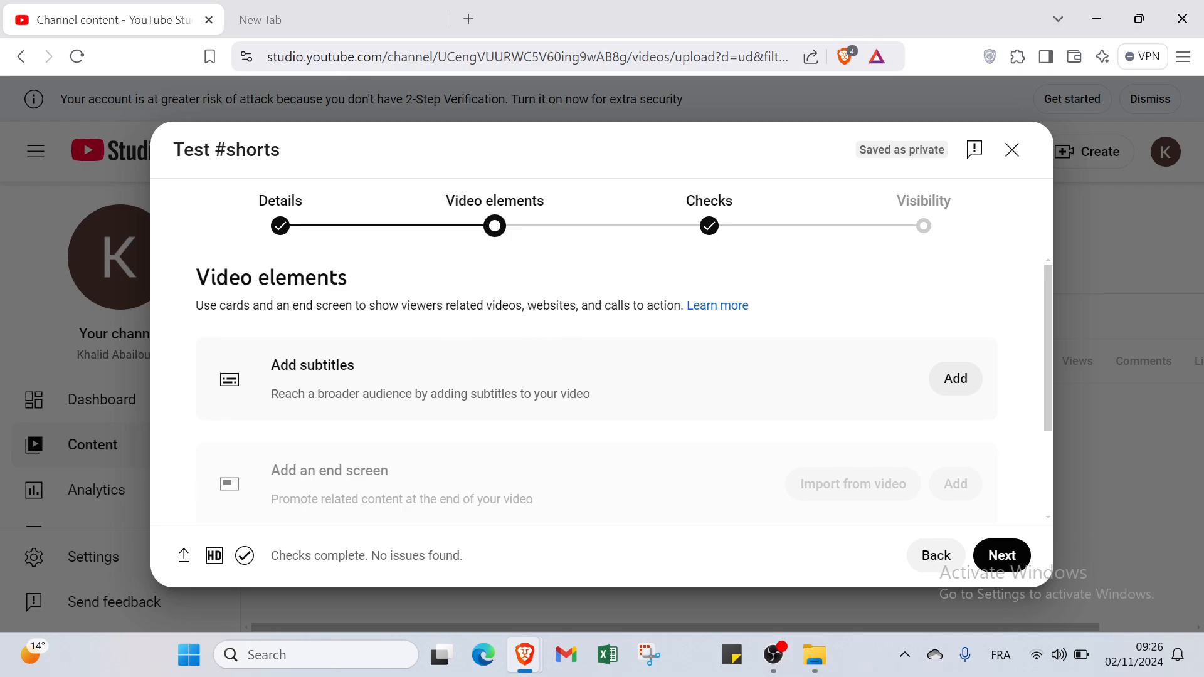
{"action": "scroll", "coordinate": [450, 374], "scroll_direction": "down", "scroll_amount": 3}
{"action": "scroll", "coordinate": [349, 335], "scroll_direction": "up", "scroll_amount": 3}
{"action": "scroll", "coordinate": [376, 378], "scroll_direction": "down", "scroll_amount": 3}
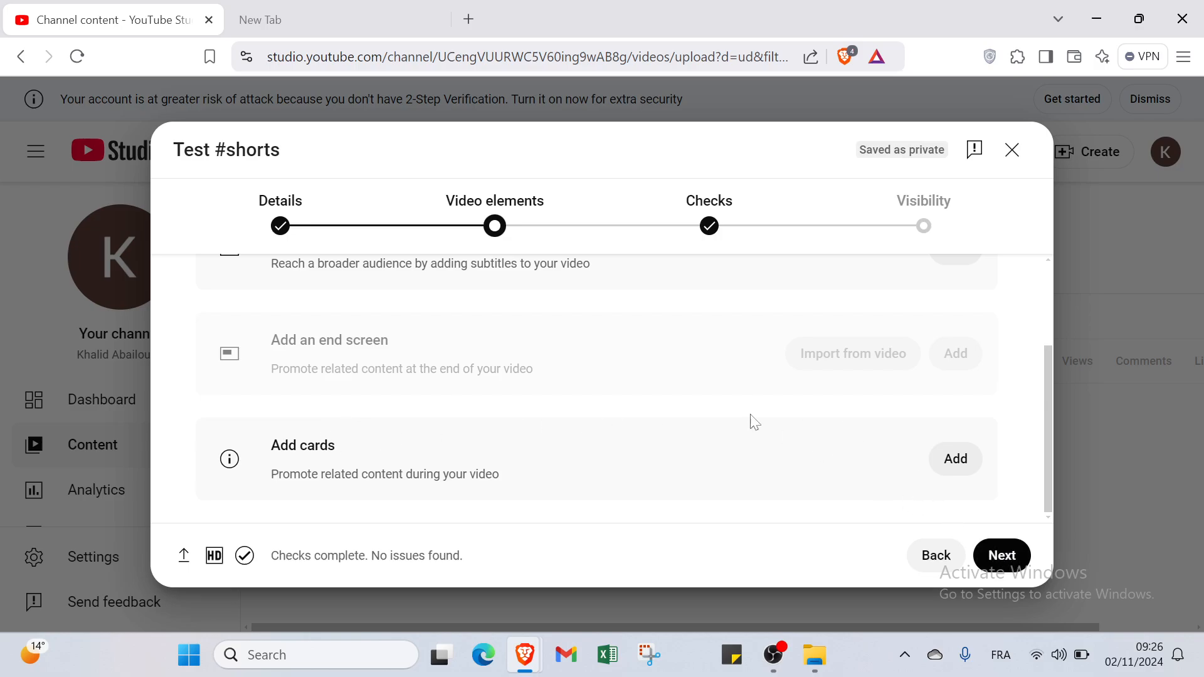
{"action": "scroll", "coordinate": [594, 359], "scroll_direction": "up", "scroll_amount": 1}
{"action": "scroll", "coordinate": [594, 360], "scroll_direction": "up", "scroll_amount": 1}
Step: Continue to the checks stage, review the copyright check, and proceed to the visibility stage
{"action": "left_click", "coordinate": [1000, 555]}
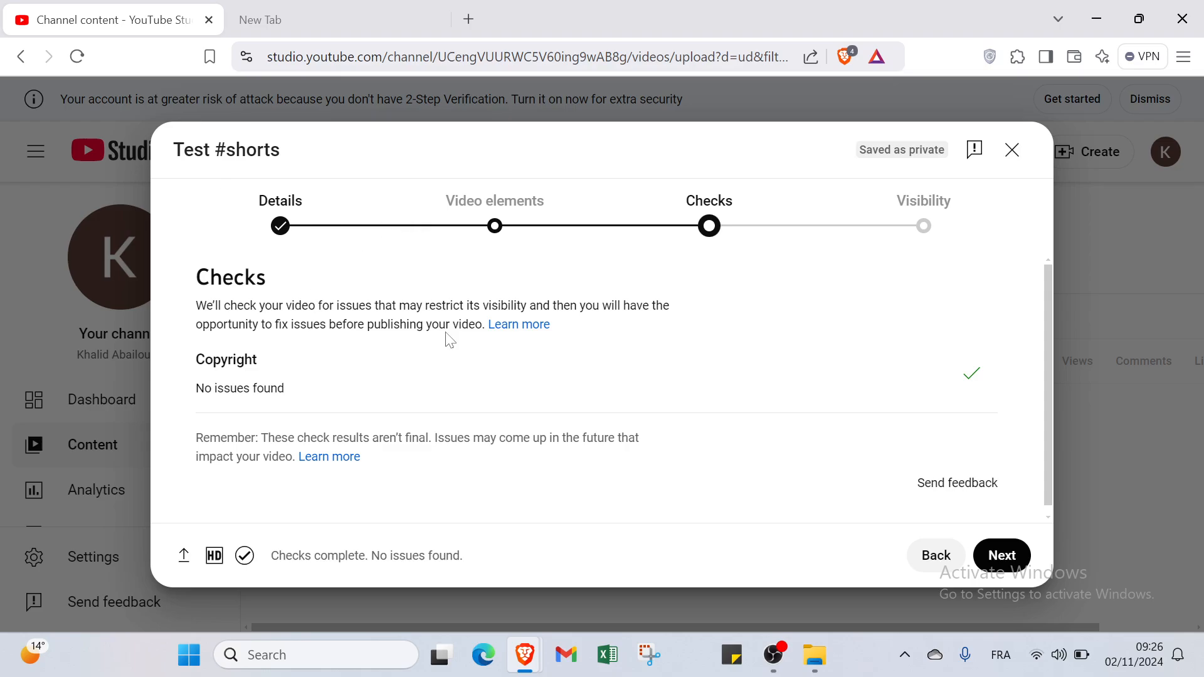
{"action": "scroll", "coordinate": [411, 342], "scroll_direction": "down", "scroll_amount": 1}
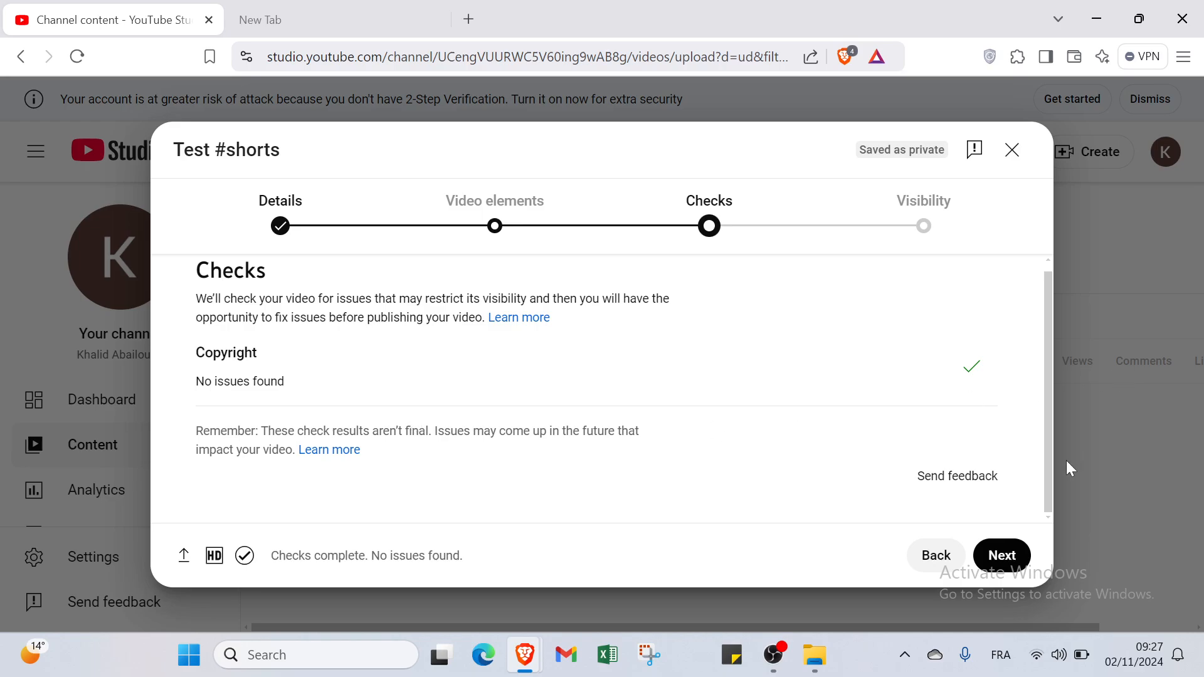
{"action": "left_click", "coordinate": [1006, 555]}
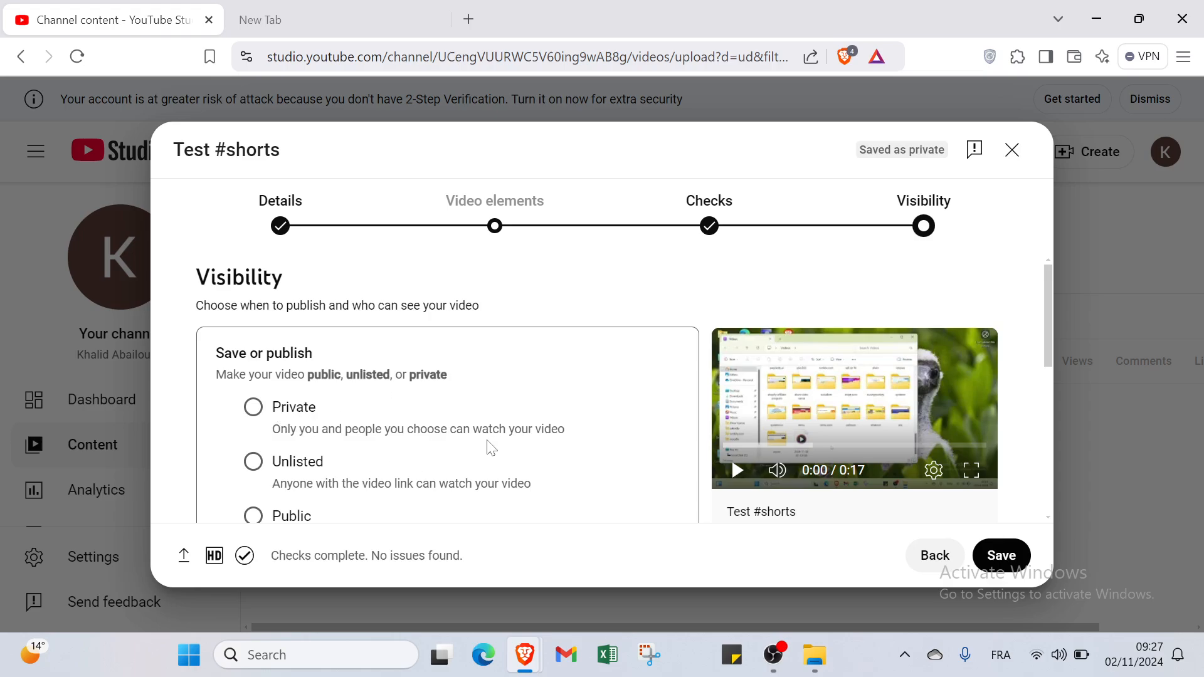
Step: Set the video's visibility to Public without making it an instant Premiere
{"action": "left_click", "coordinate": [279, 473]}
{"action": "scroll", "coordinate": [280, 477], "scroll_direction": "down", "scroll_amount": 2}
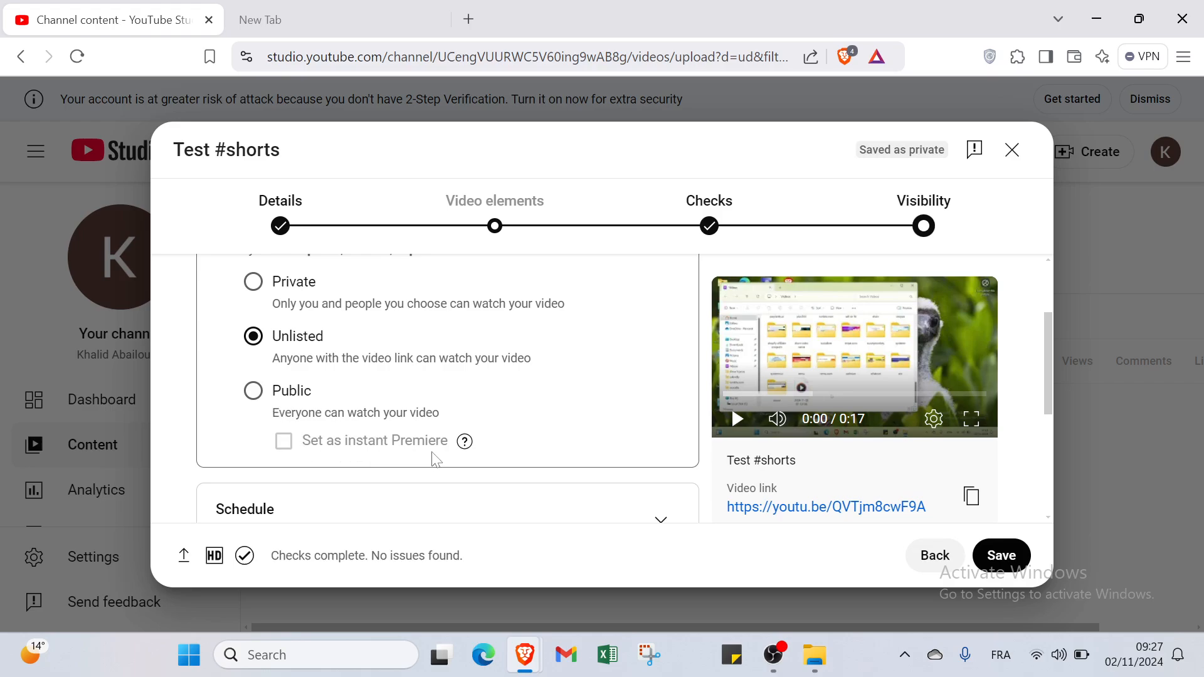
{"action": "scroll", "coordinate": [426, 443], "scroll_direction": "down", "scroll_amount": 2}
{"action": "left_click", "coordinate": [255, 263]}
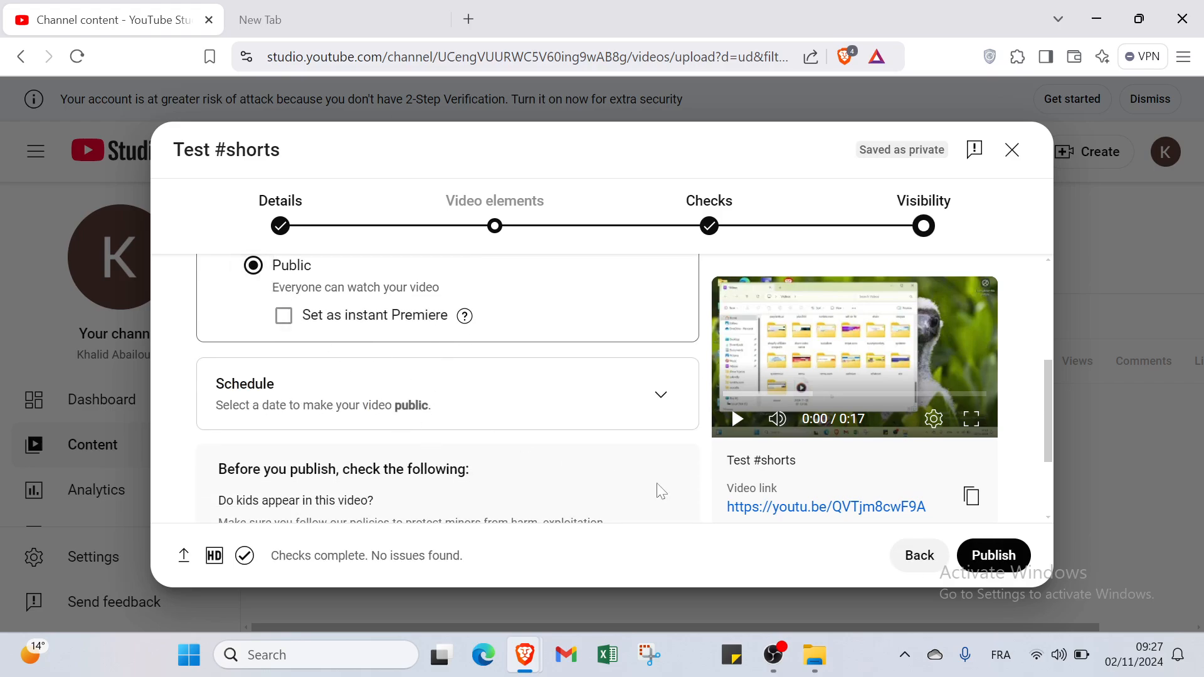
{"action": "scroll", "coordinate": [350, 311], "scroll_direction": "up", "scroll_amount": 4}
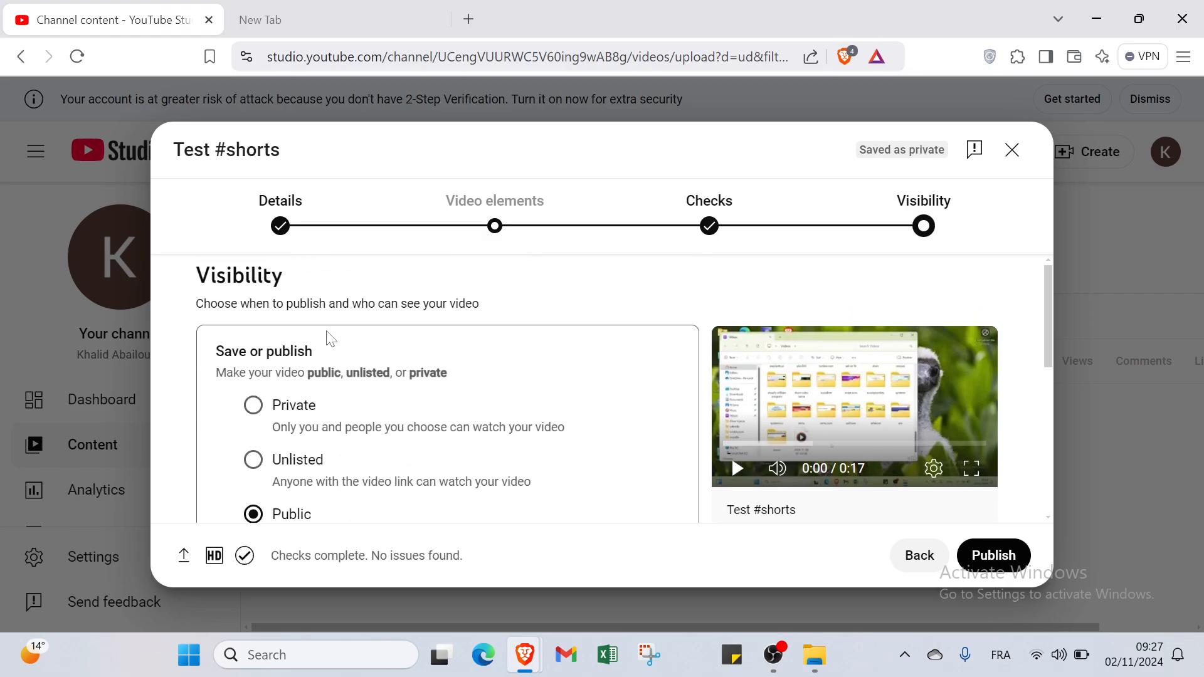
Step: Schedule the video to become public on November 3, 2024 at 12:00 AM, without a Premiere, and dismiss the confirmation
{"action": "left_click", "coordinate": [274, 410]}
{"action": "scroll", "coordinate": [273, 411], "scroll_direction": "down", "scroll_amount": 5}
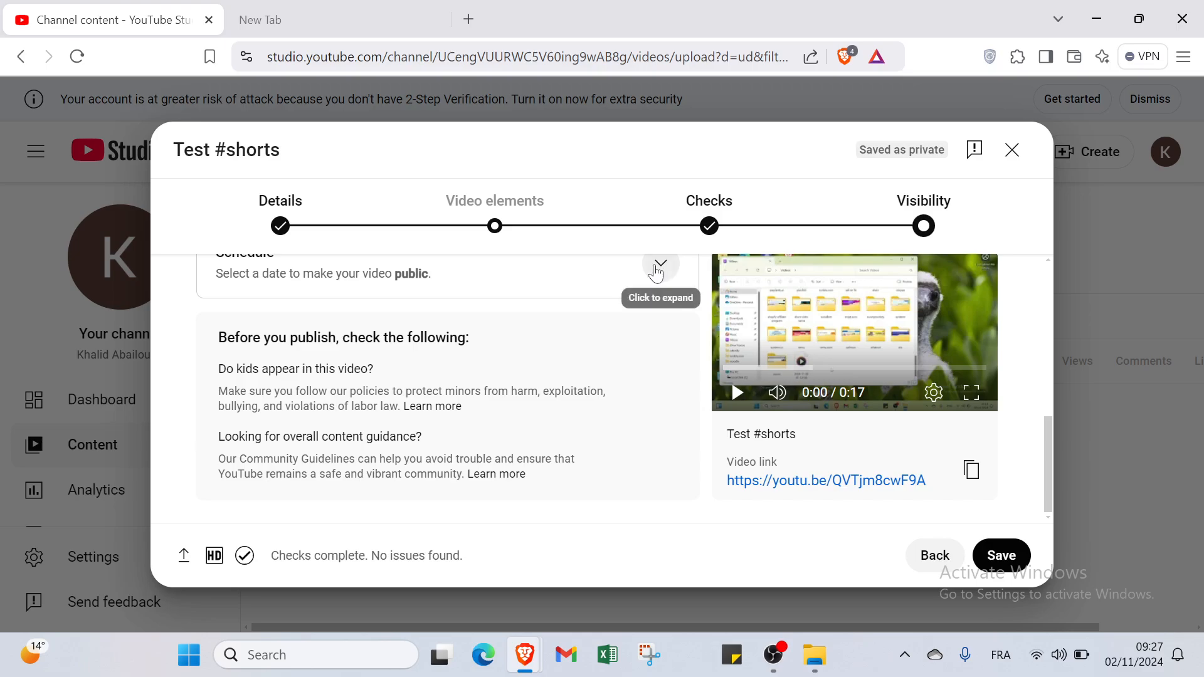
{"action": "left_click", "coordinate": [660, 266]}
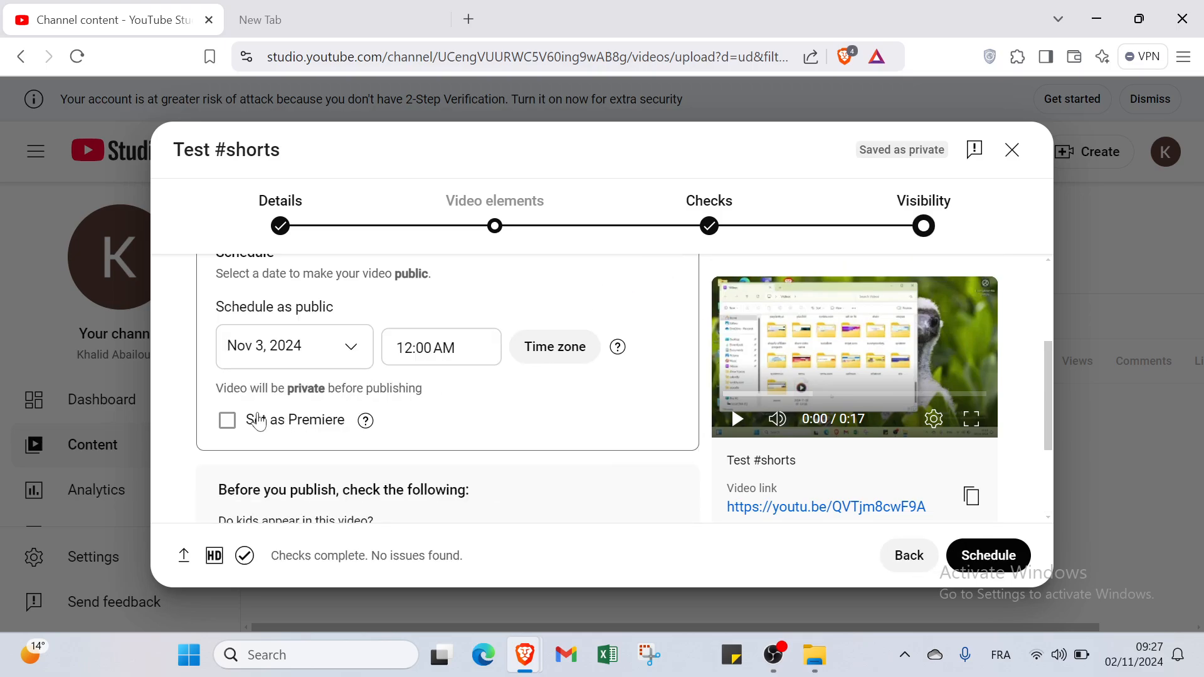
{"action": "scroll", "coordinate": [287, 399], "scroll_direction": "up", "scroll_amount": 3}
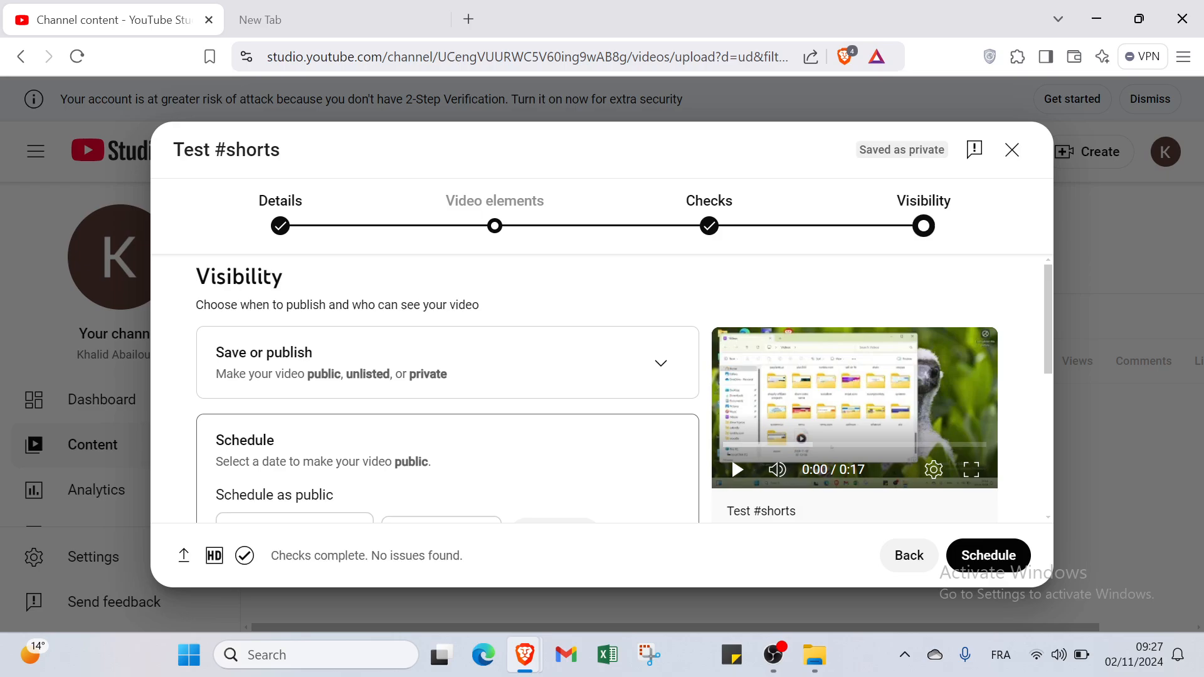
{"action": "scroll", "coordinate": [390, 465], "scroll_direction": "down", "scroll_amount": 5}
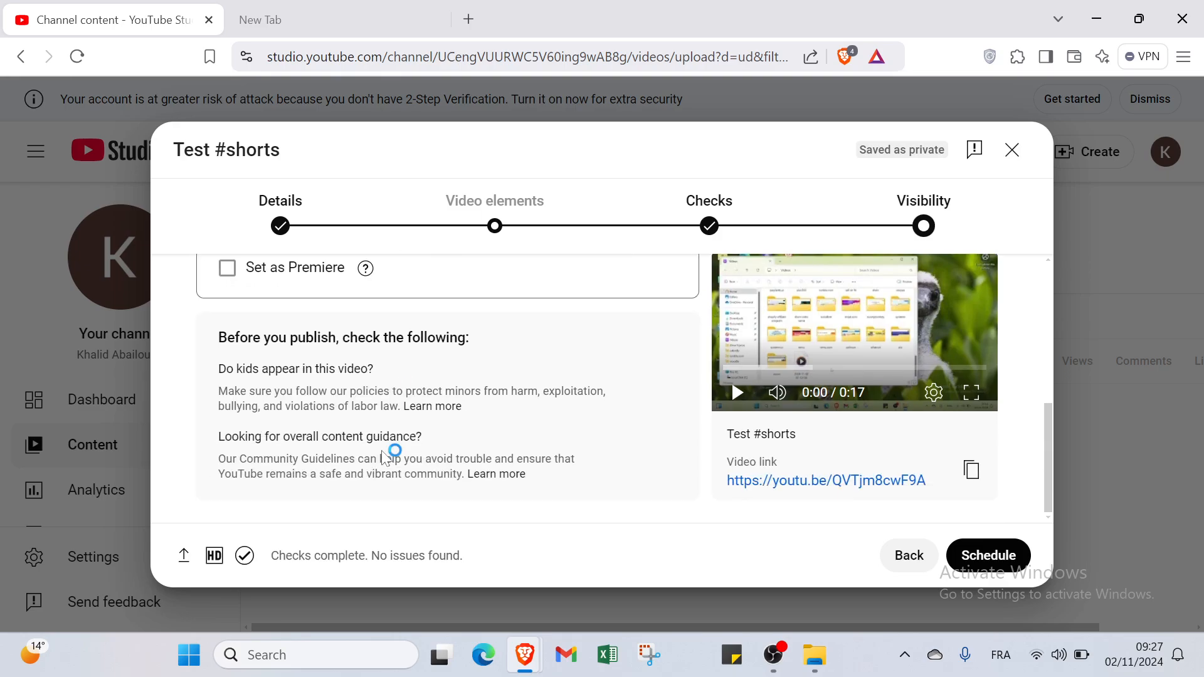
{"action": "left_click", "coordinate": [982, 558]}
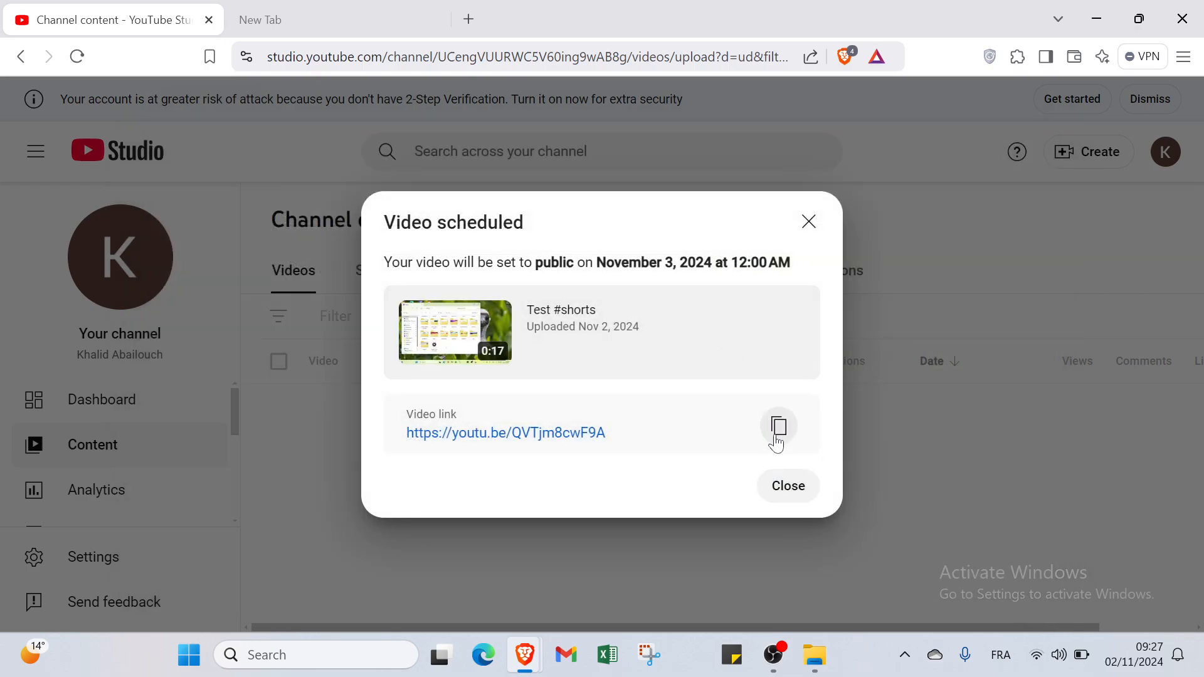
{"action": "left_click", "coordinate": [810, 221]}
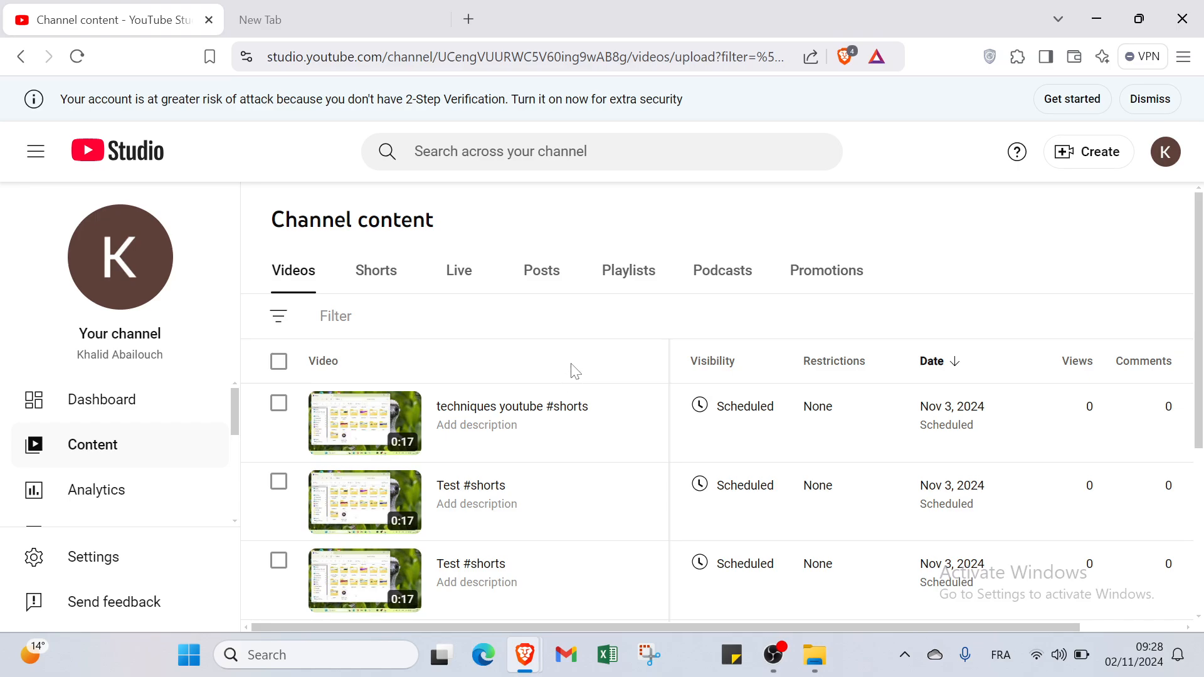
Step: Go back from the channel content page to YouTube and switch to the empty browser tab
{"action": "left_click", "coordinate": [22, 56]}
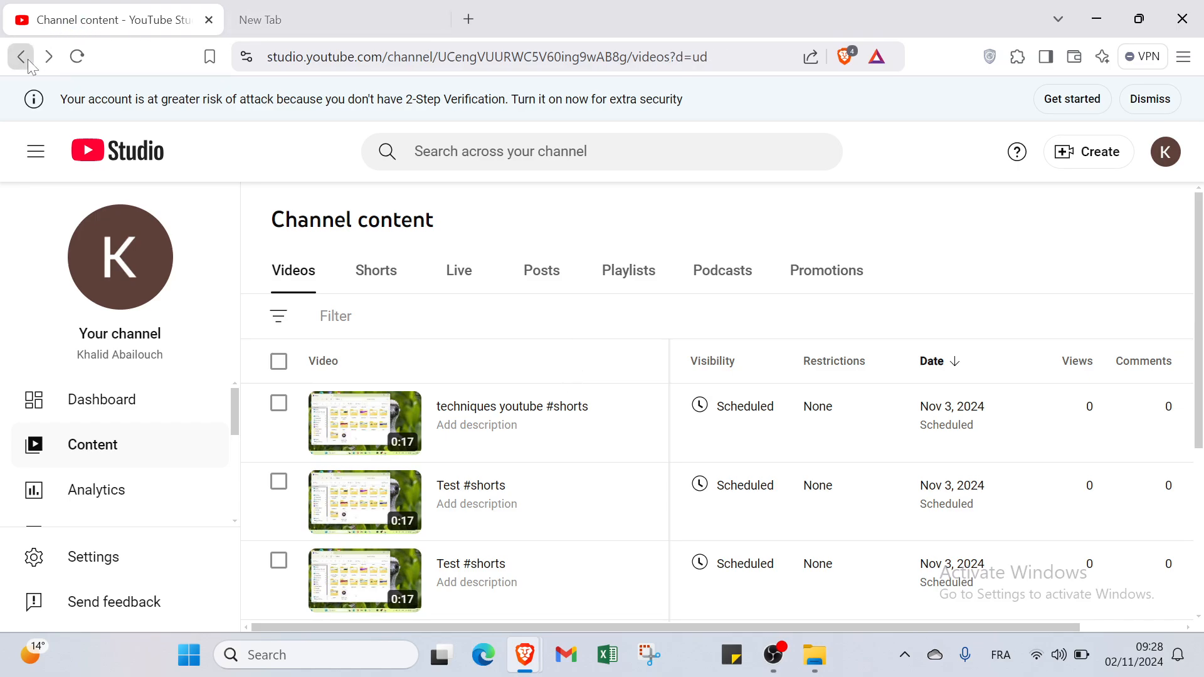
{"action": "left_click", "coordinate": [22, 56]}
{"action": "left_click", "coordinate": [290, 19]}
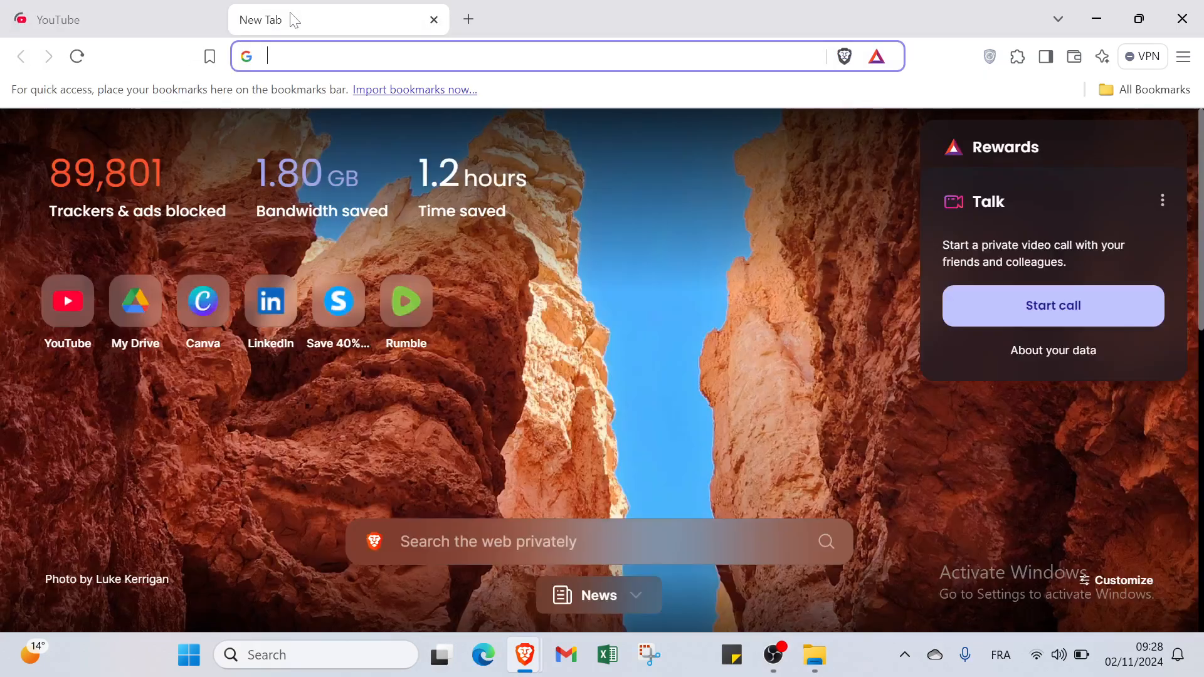